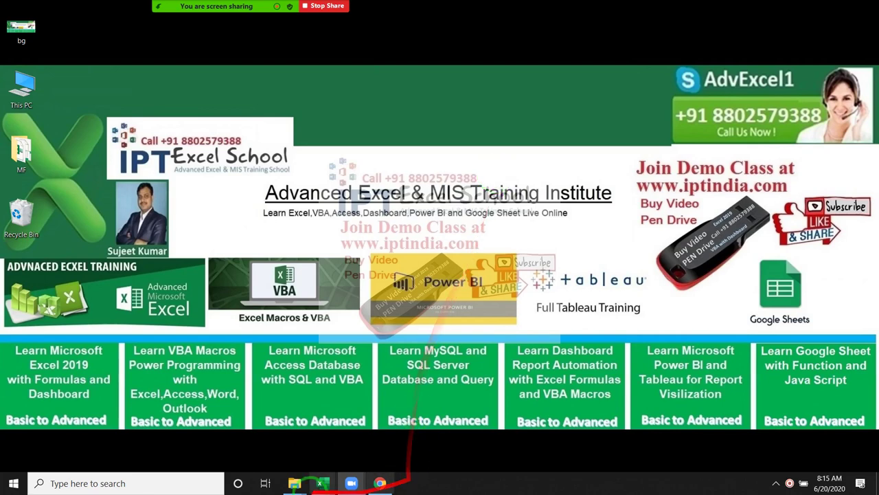
Restore the File Explorer window showing the Pictures folder from its taskbar thumbnail.
click(294, 485)
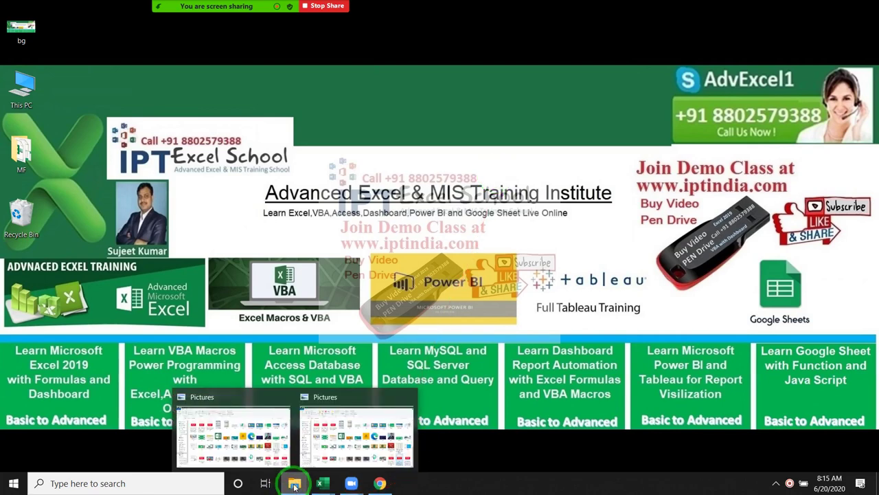
mouse_move(300, 457)
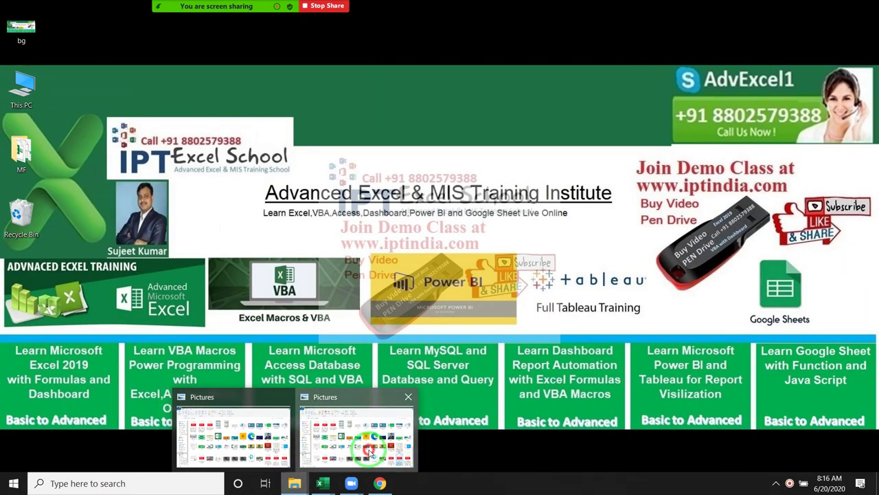
click(369, 450)
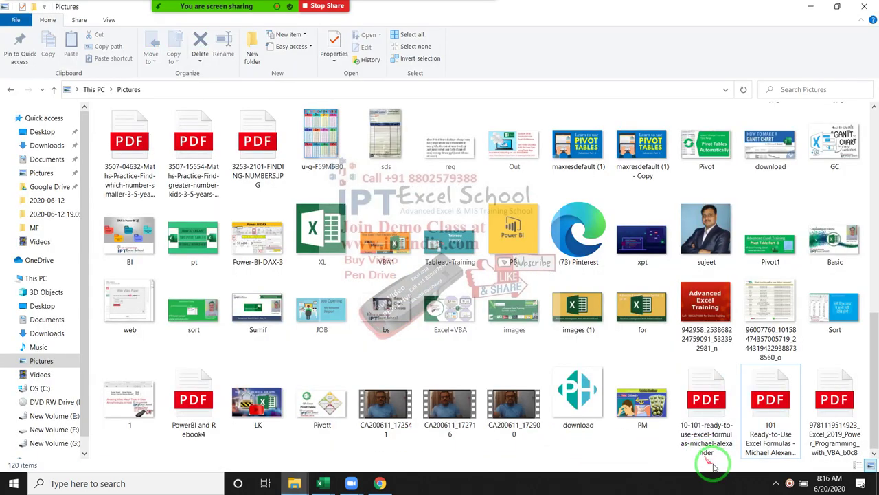
Open the '101 Ready-to-Use Excel Formulas' PDF in Edge, then minimize Edge.
click(759, 443)
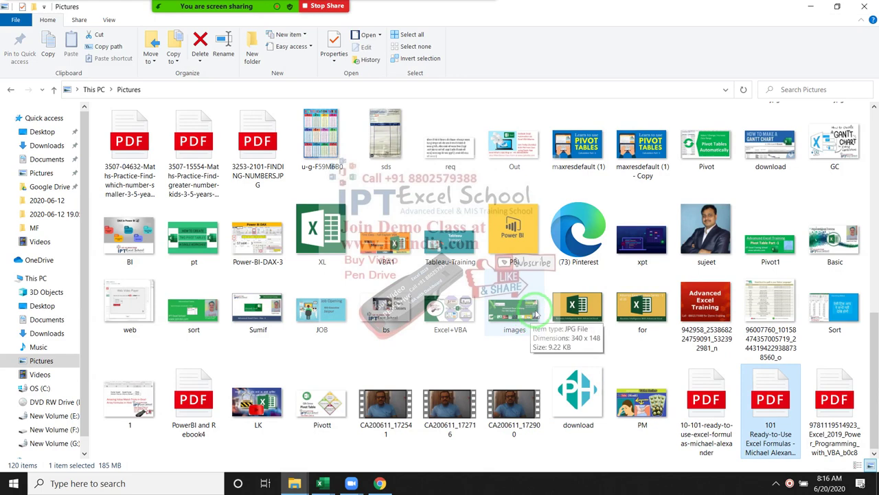
key(Return)
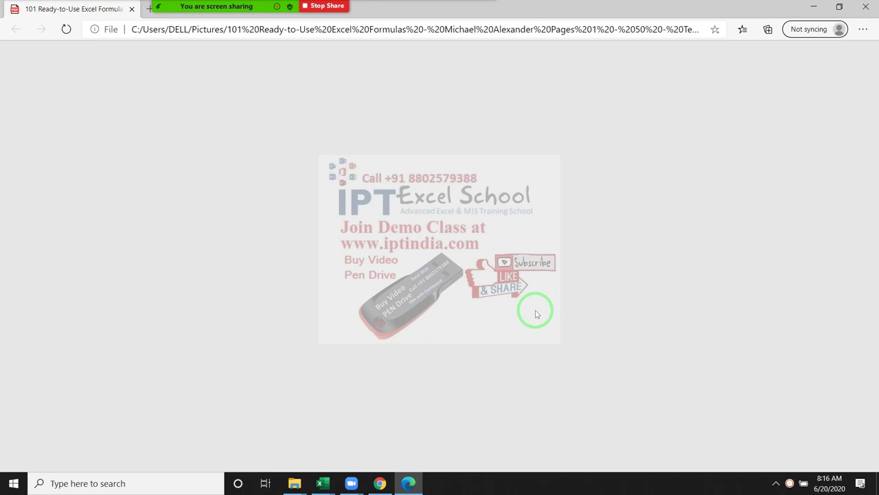
click(818, 7)
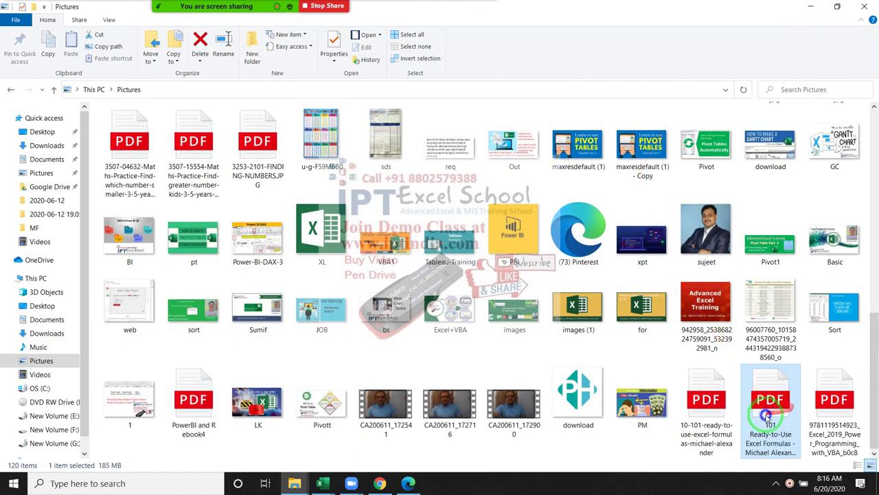
Open the same PDF in Adobe Acrobat Reader DC through Open with.
right_click(768, 416)
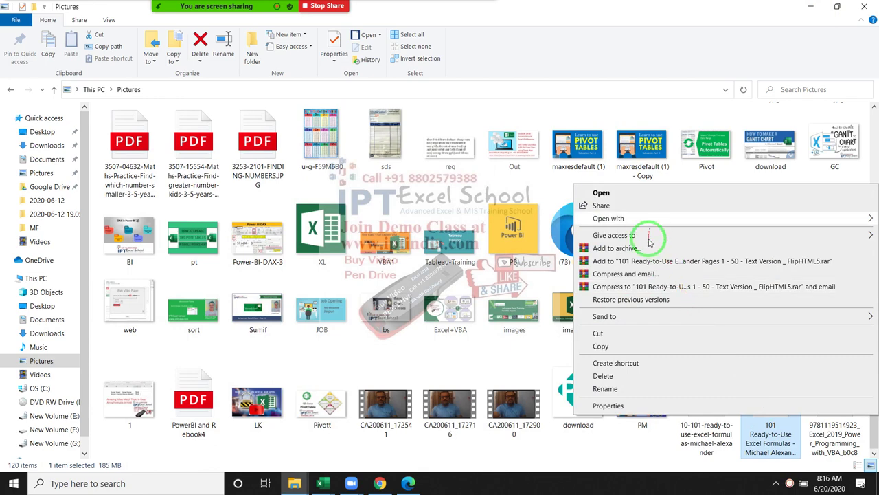
mouse_move(622, 219)
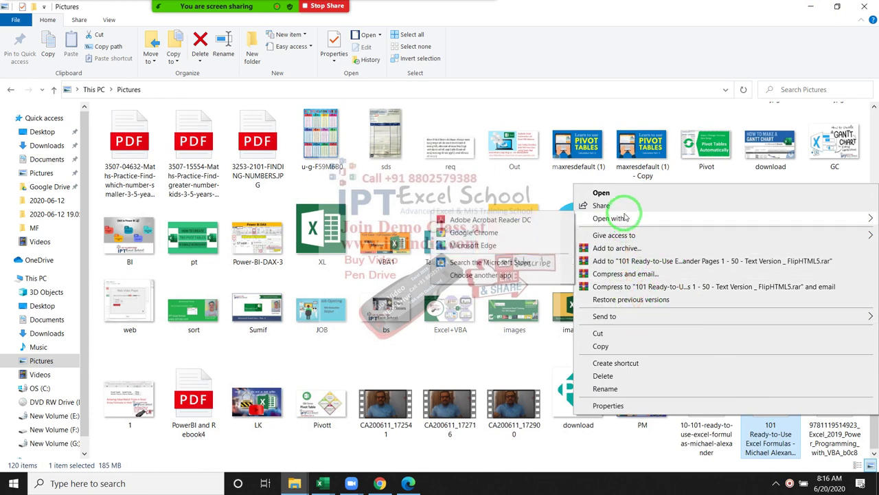
click(544, 221)
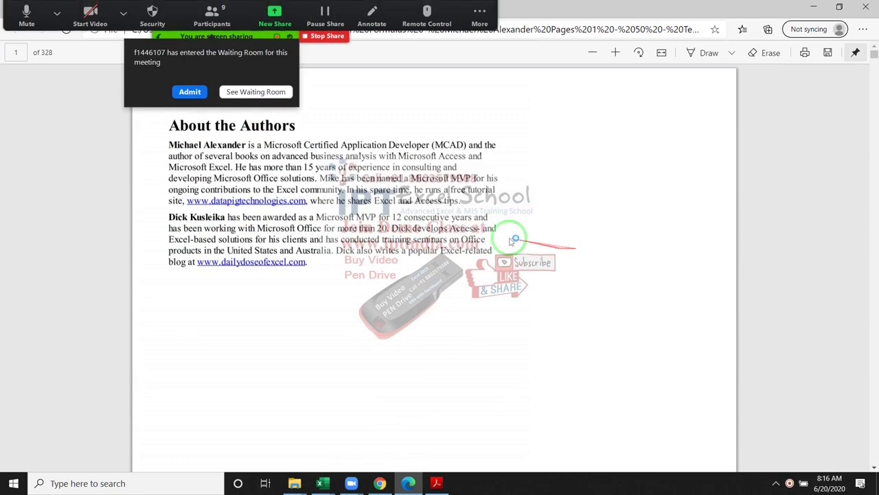
Admit the waiting participant, scroll the PDF to the Chapter 1 table of contents, and close Edge.
click(182, 94)
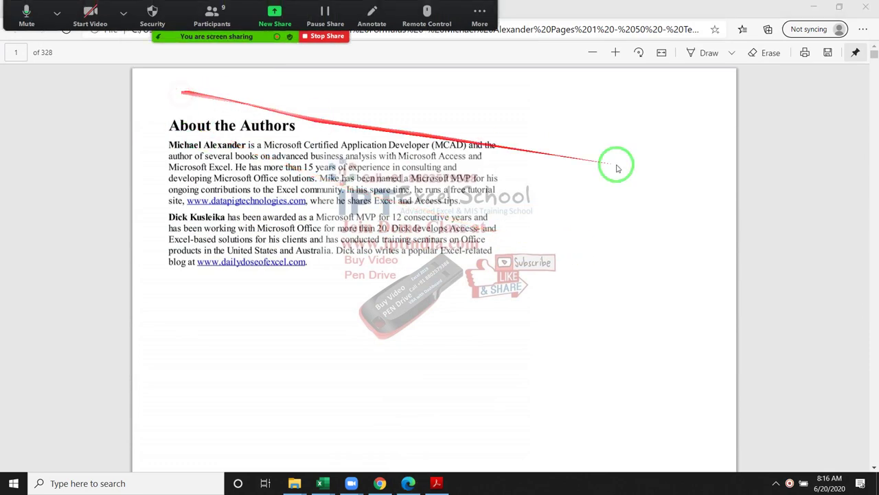
scroll(652, 192, down, 1)
scroll(615, 222, down, 8)
scroll(615, 222, down, 8)
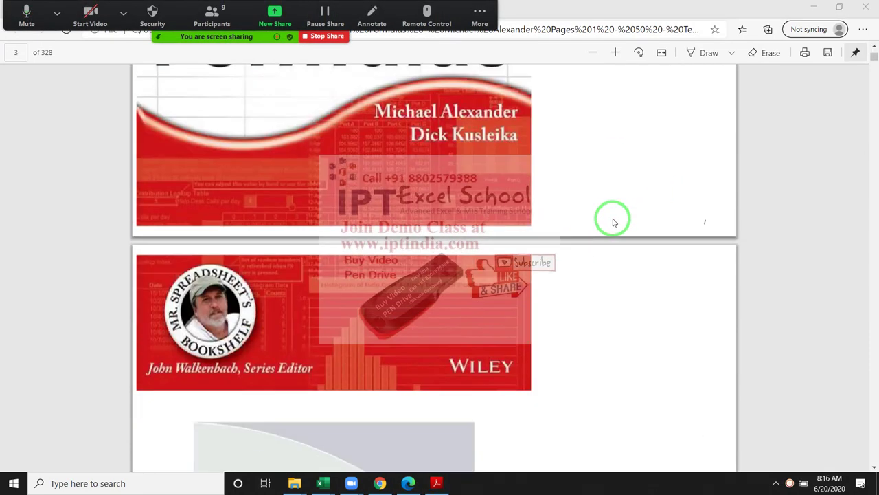
scroll(614, 222, up, 4)
scroll(613, 220, up, 1)
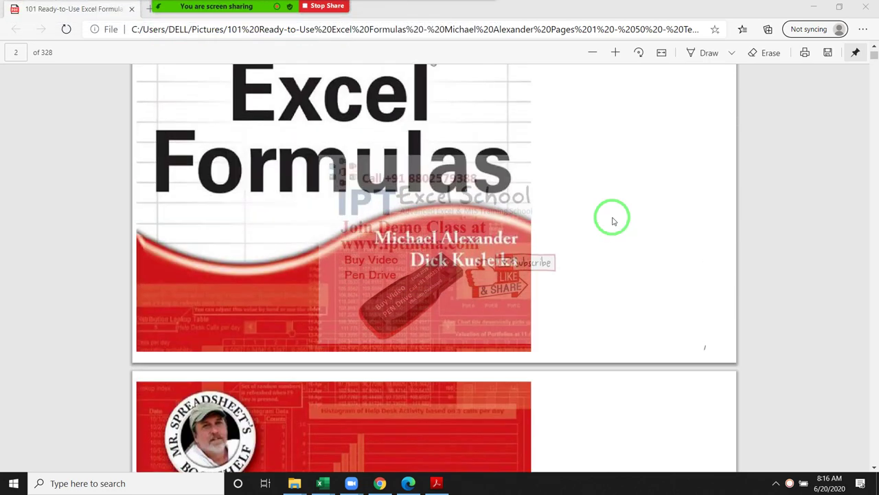
scroll(613, 221, up, 3)
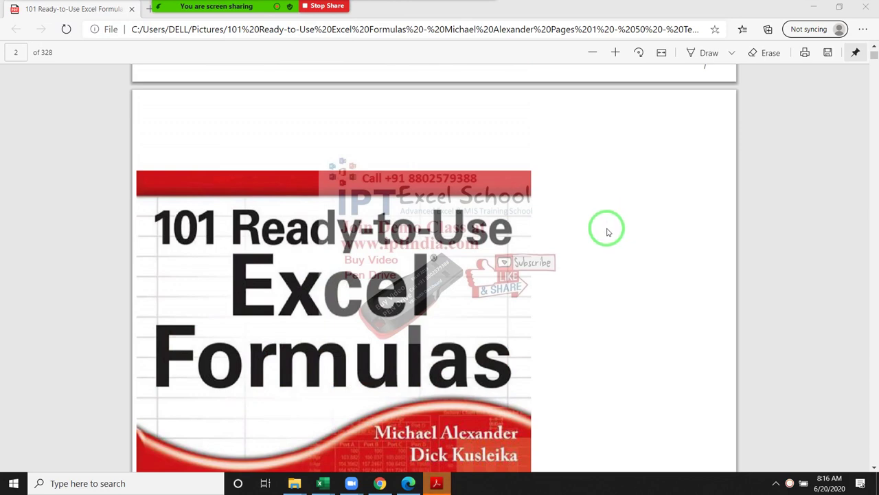
scroll(586, 249, down, 2)
scroll(587, 253, down, 2)
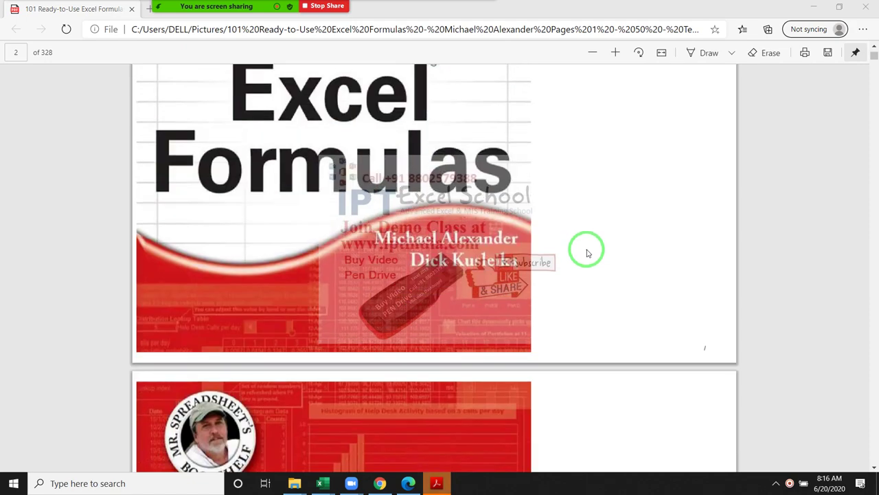
scroll(587, 253, down, 5)
scroll(587, 257, down, 4)
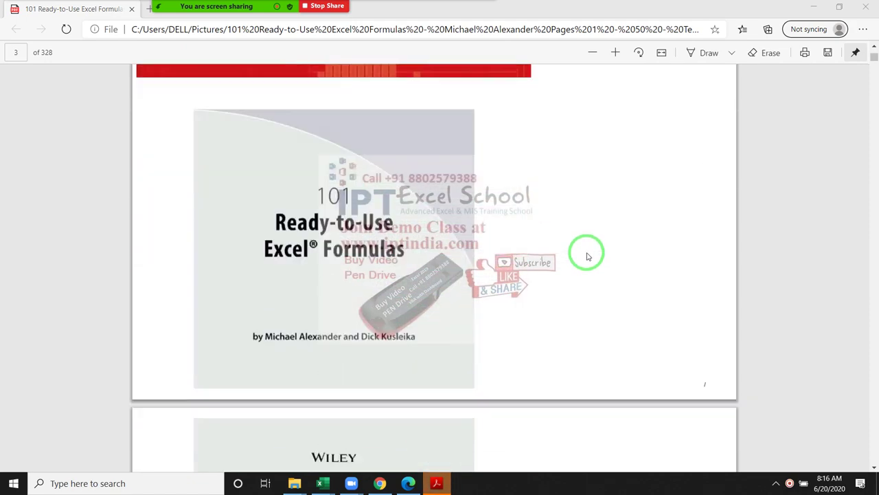
scroll(587, 256, down, 2)
scroll(588, 256, down, 1)
scroll(587, 256, down, 4)
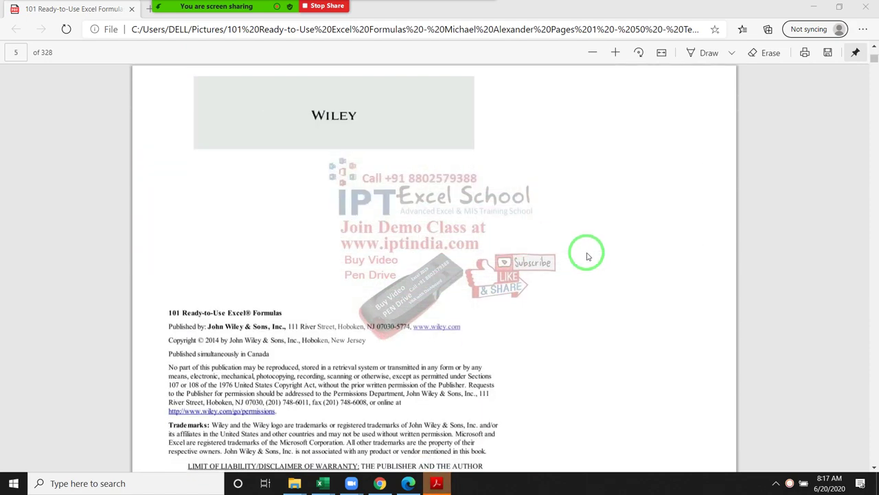
scroll(587, 256, down, 5)
scroll(587, 256, down, 1)
scroll(587, 256, down, 1)
scroll(587, 250, down, 4)
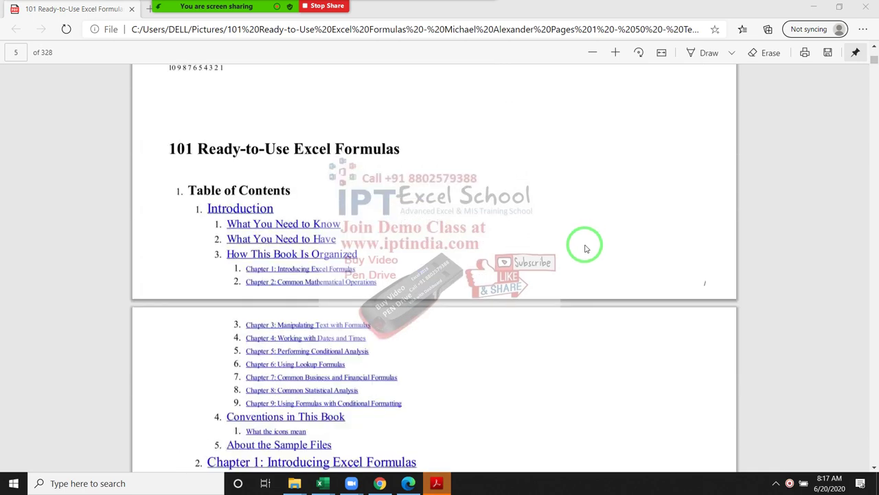
scroll(586, 248, down, 2)
scroll(586, 248, down, 1)
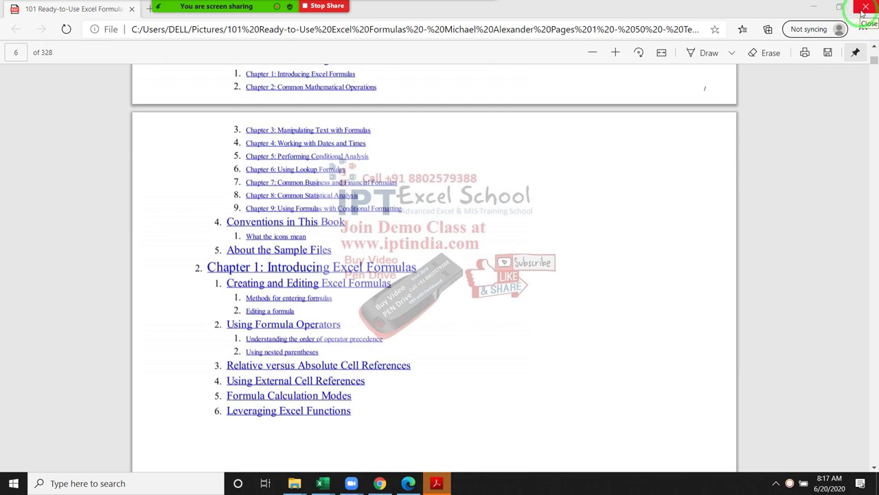
click(862, 14)
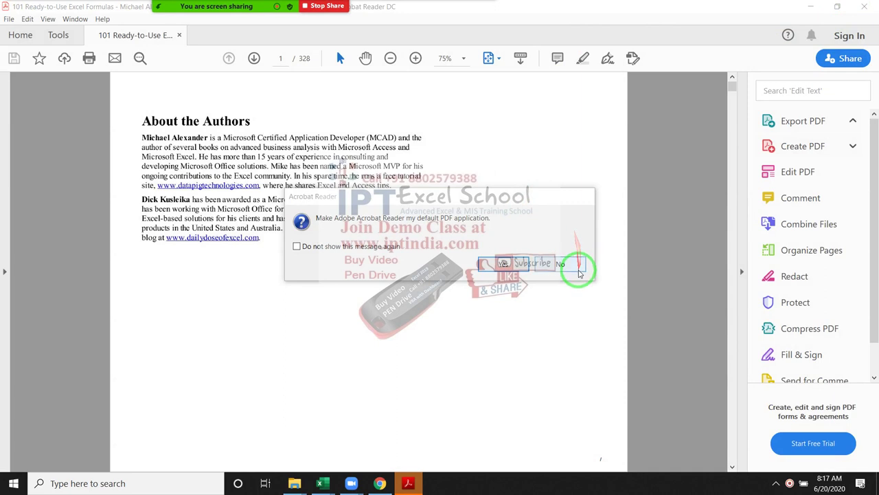
Decline making Acrobat the default PDF app, then close Acrobat and the Pictures window.
click(575, 264)
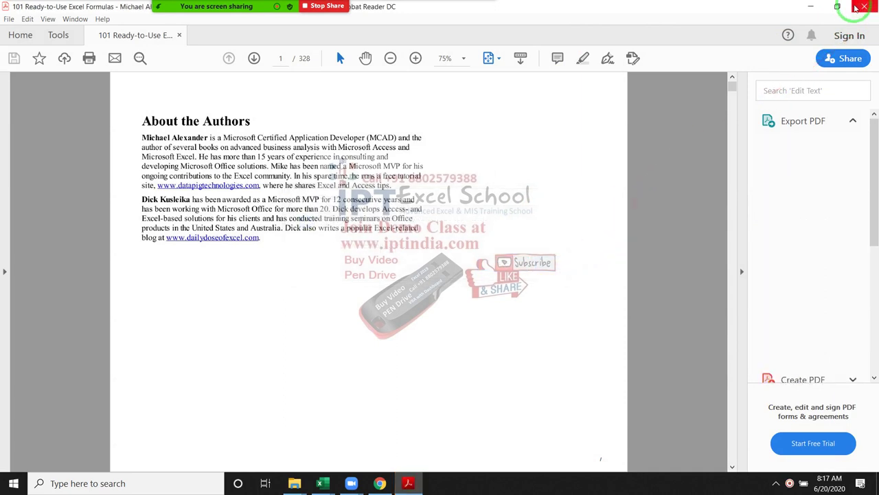
click(866, 8)
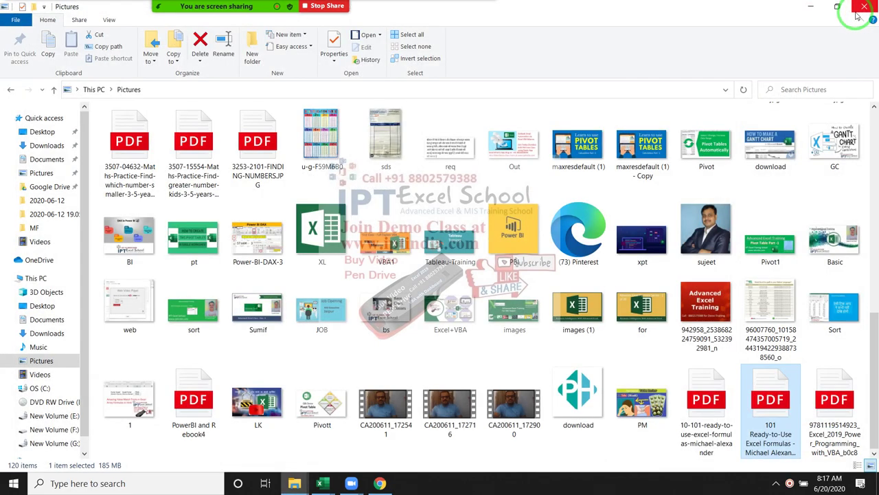
click(856, 15)
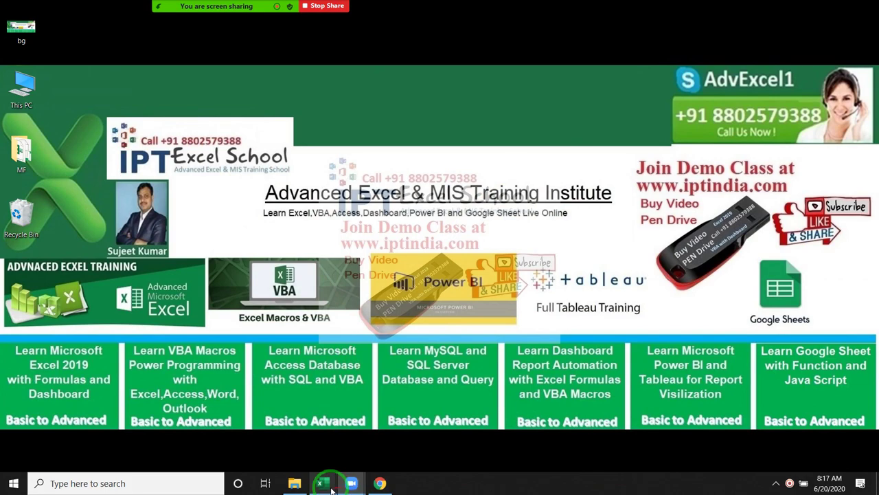
Bring up the Excel workbook preview on the taskbar.
mouse_move(321, 481)
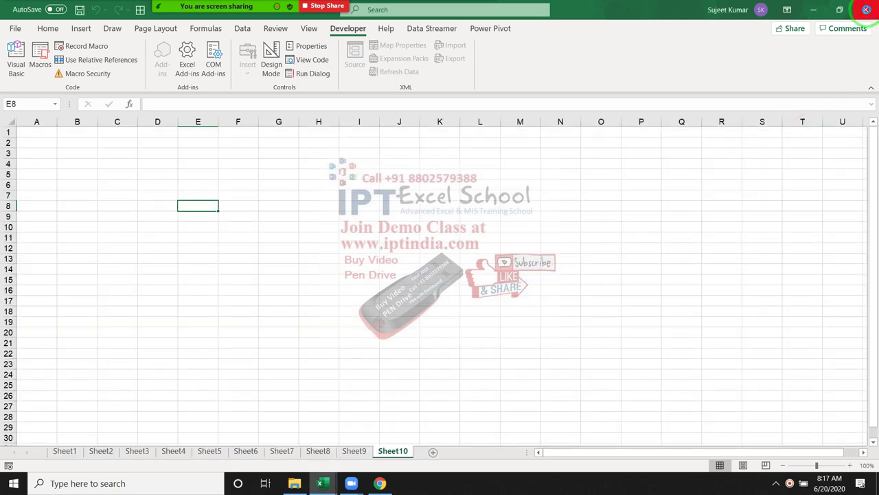
Bring the Excel workbook forward and rename Sheet1 to '1'.
click(290, 449)
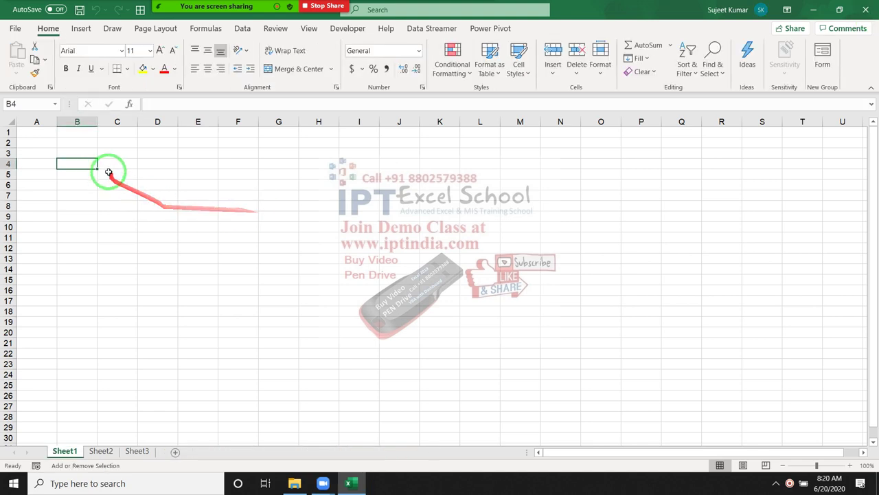
click(107, 161)
click(59, 452)
double_click(58, 452)
text(1)
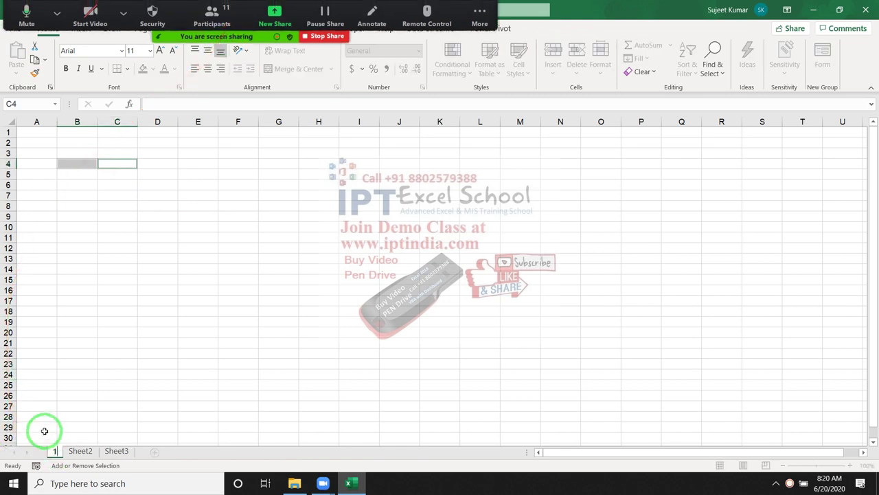
click(44, 431)
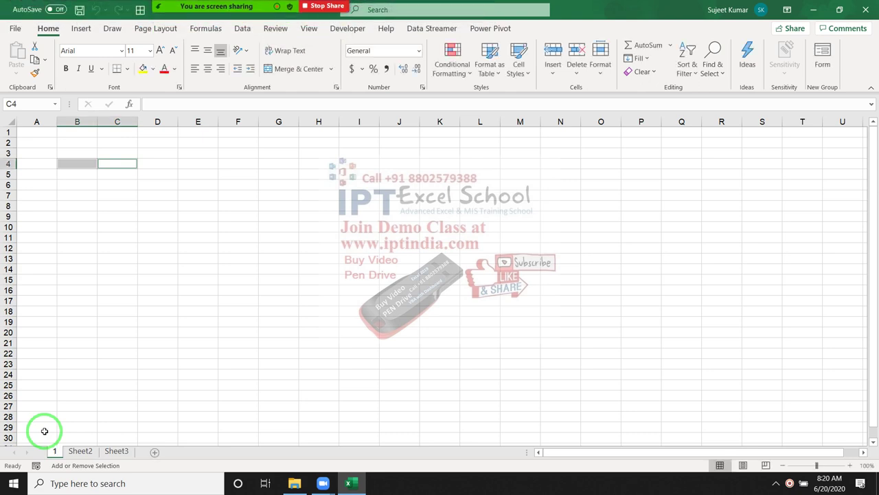
Select cells on sheet 1 and Sheet2, then start a formula with = in cell B2.
click(88, 258)
click(145, 228)
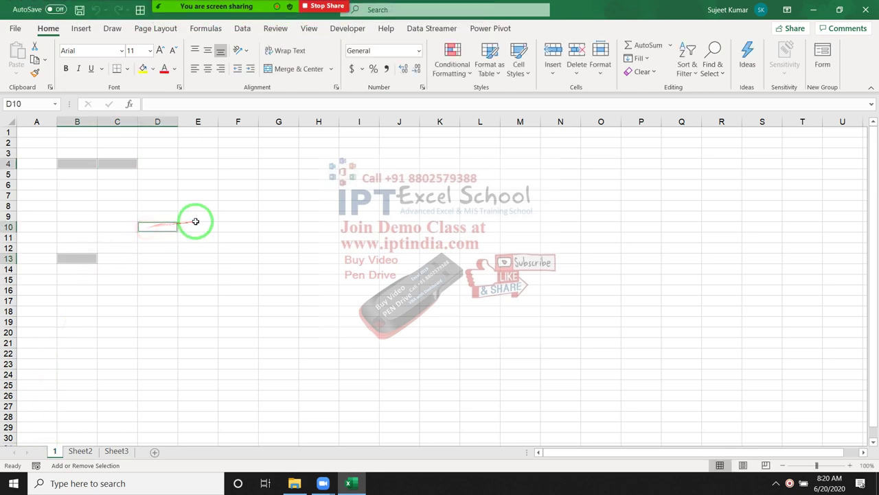
click(195, 217)
click(81, 454)
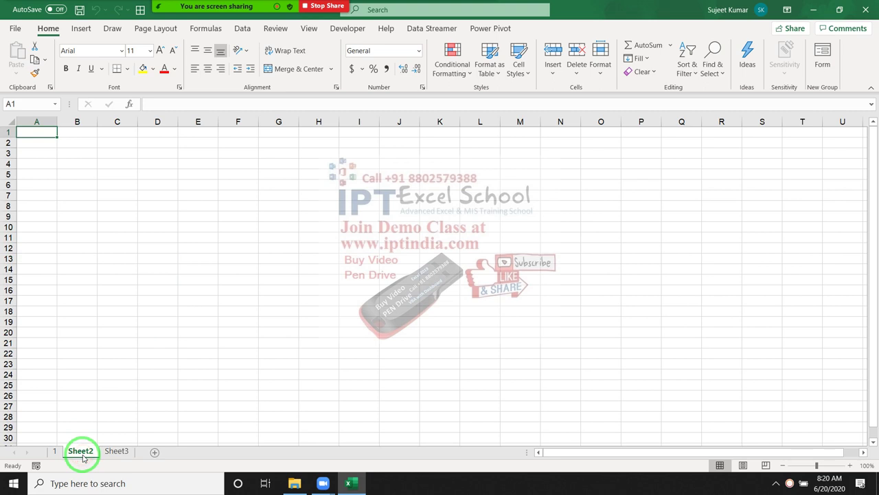
click(61, 265)
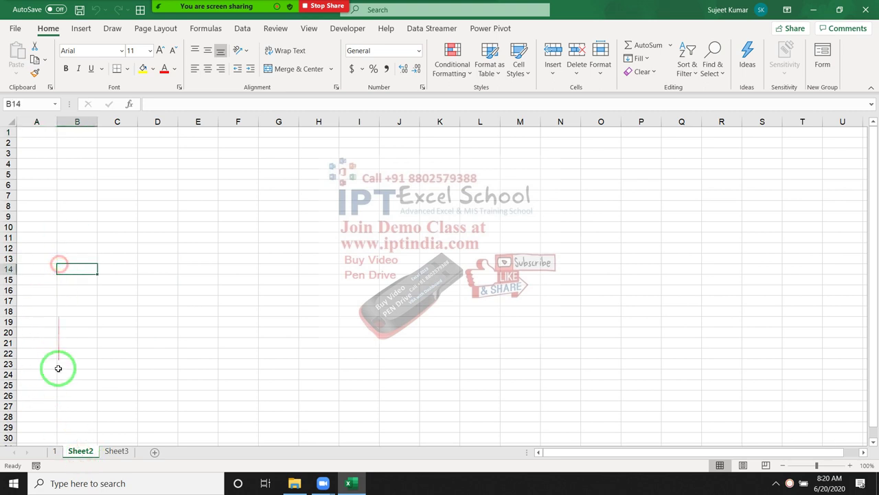
click(54, 451)
click(106, 226)
click(55, 133)
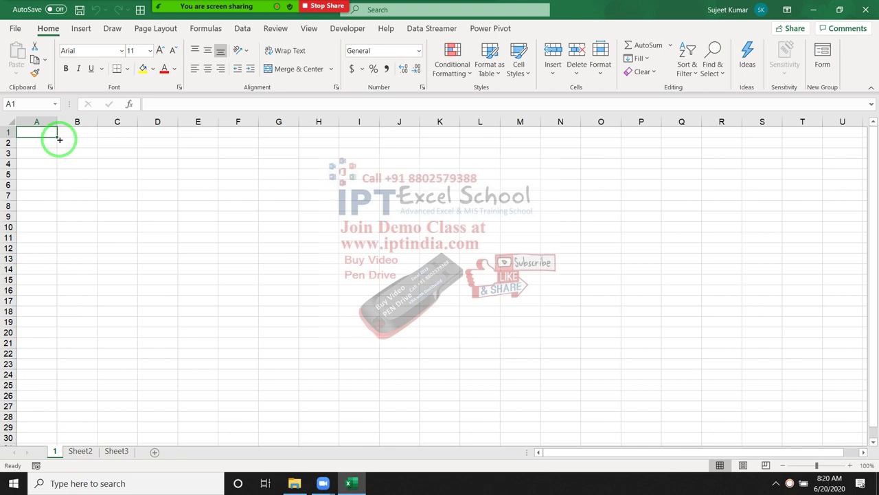
click(67, 142)
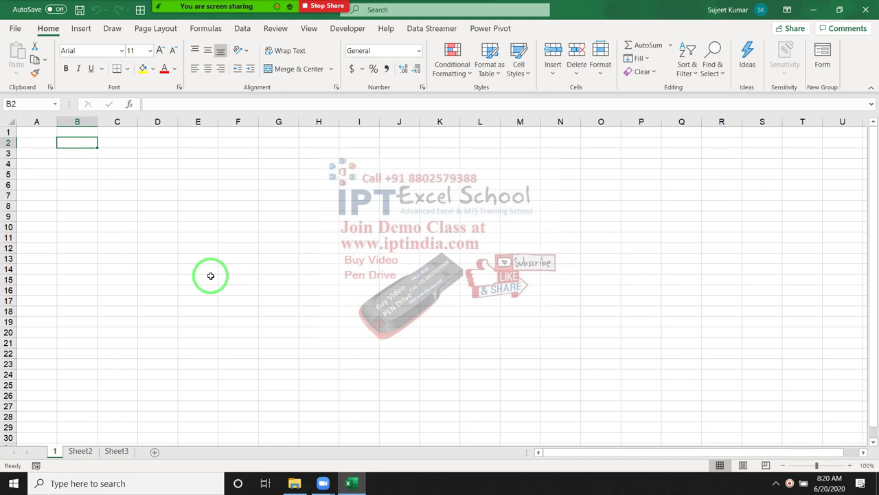
text(=)
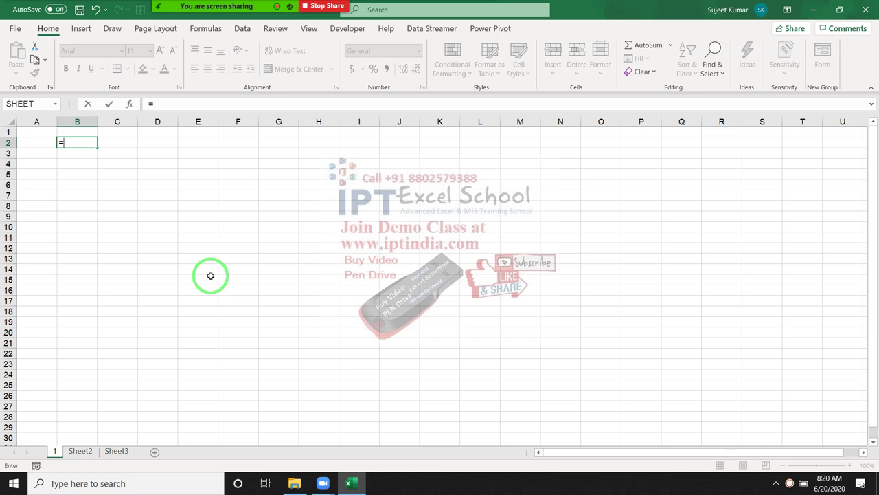
key(Escape)
text(+)
key(Up)
key(Left)
key(BackSpace)
key(BackSpace)
text(sub)
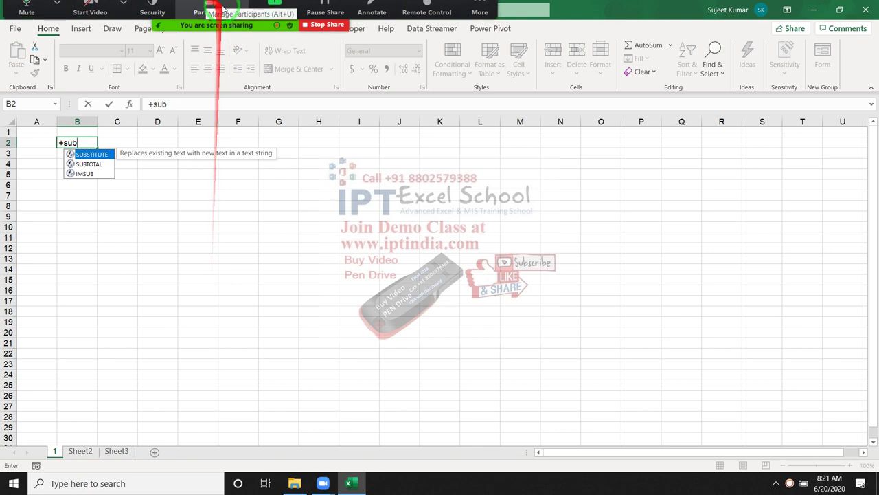
click(211, 9)
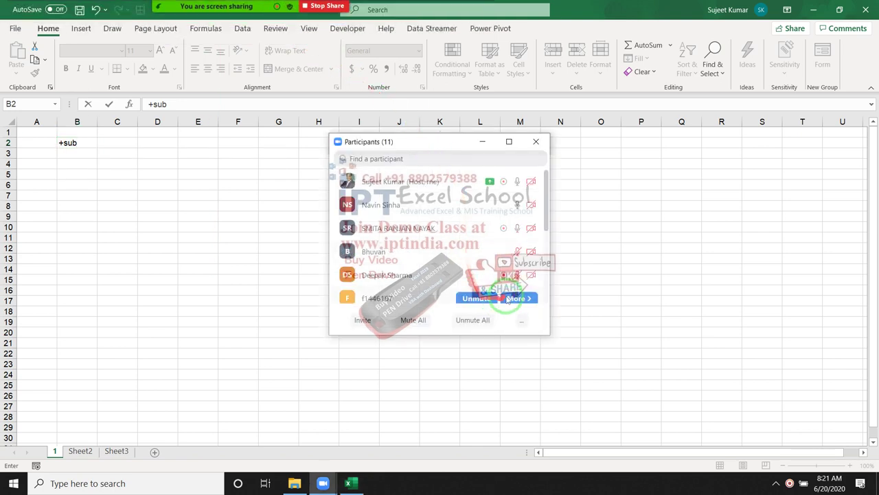
click(536, 205)
click(575, 251)
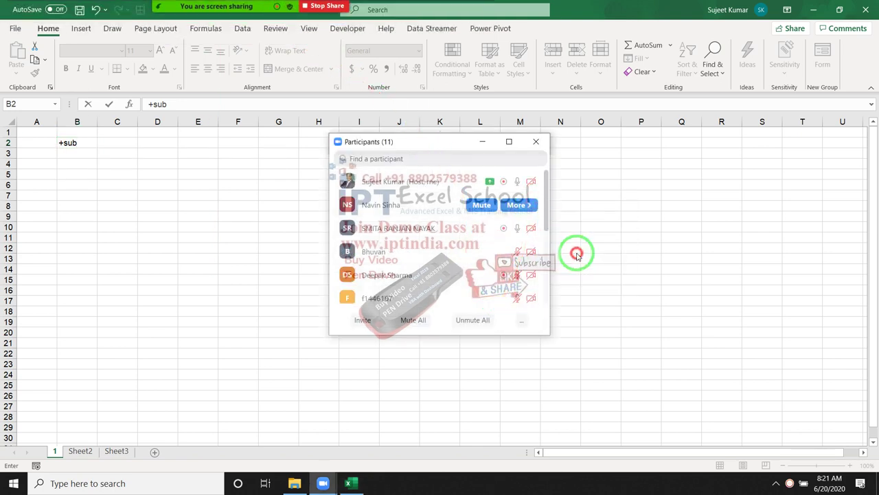
click(535, 141)
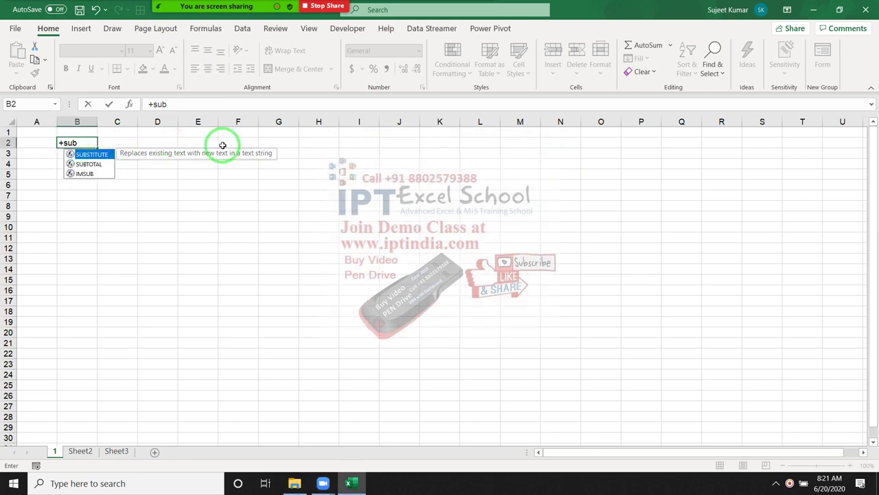
key(Escape)
key(Escape)
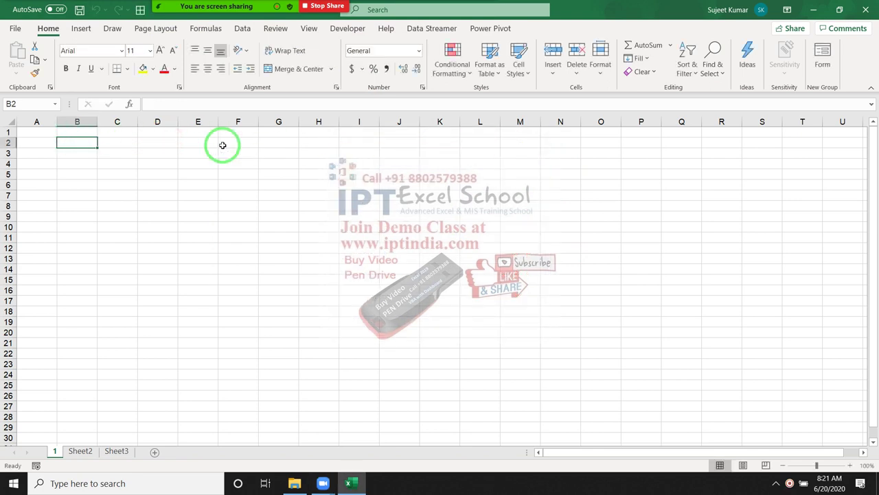
text(-s)
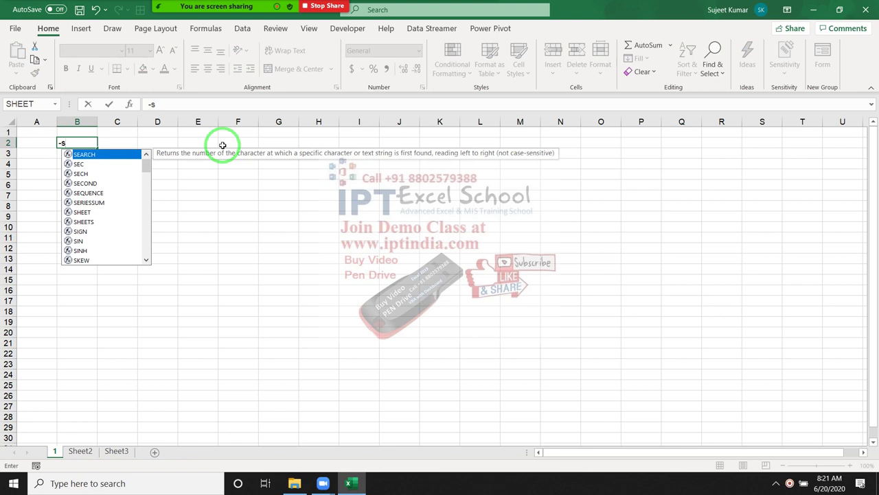
key(Escape)
key(Escape)
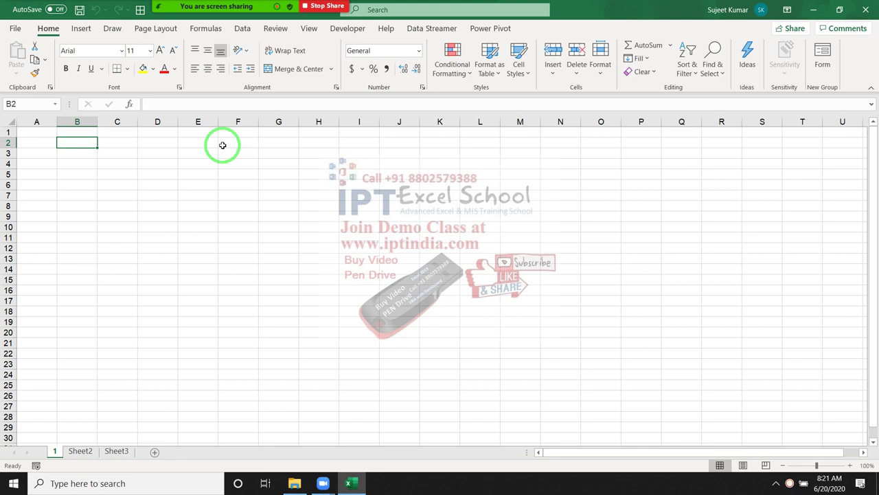
click(79, 165)
double_click(79, 166)
key(Escape)
click(172, 108)
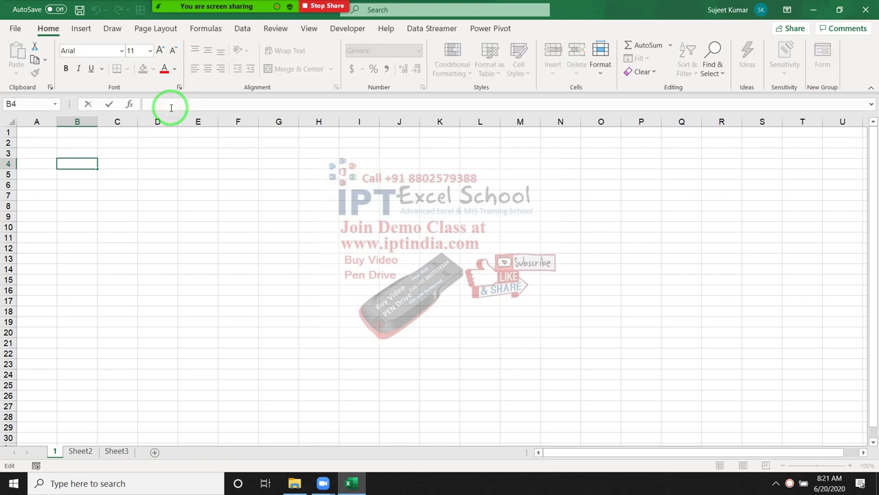
text(=sum)
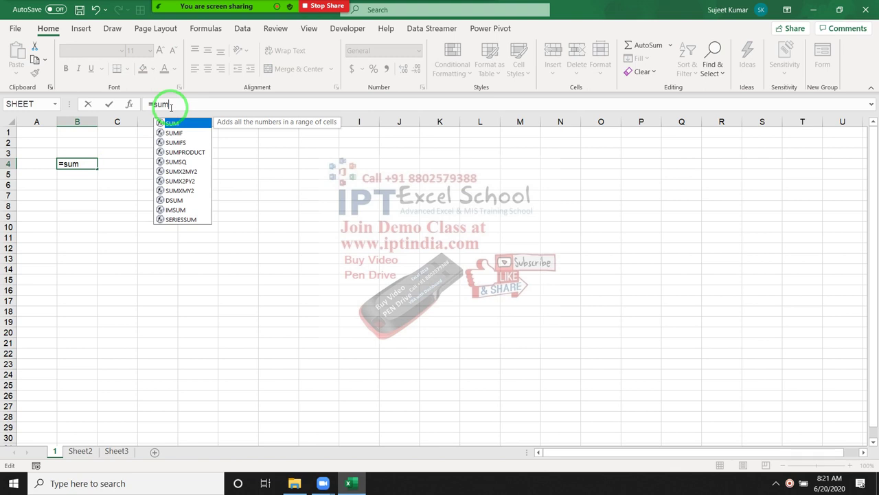
key(Escape)
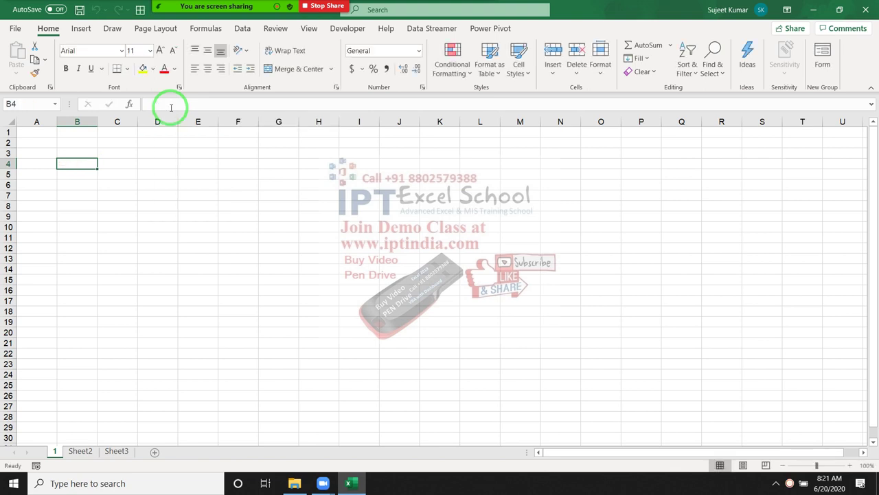
Insert the SUM function into B4 from the Insert Function dialog.
click(129, 104)
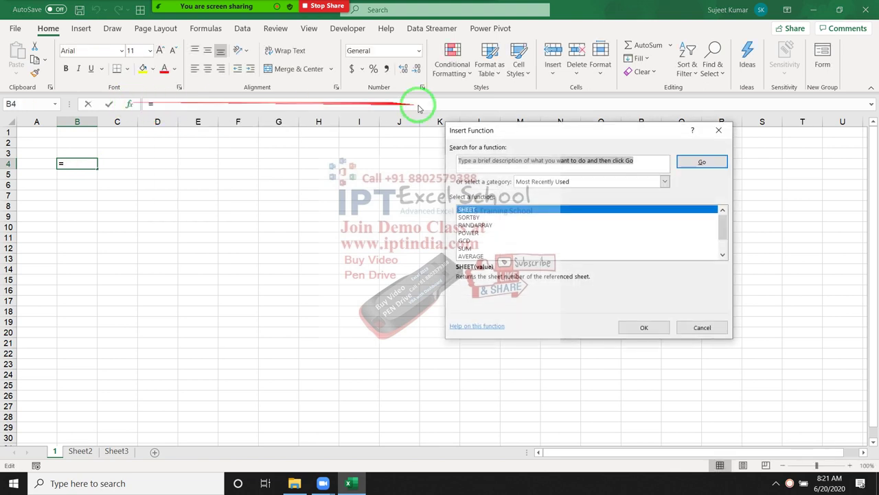
drag(477, 132, 332, 133)
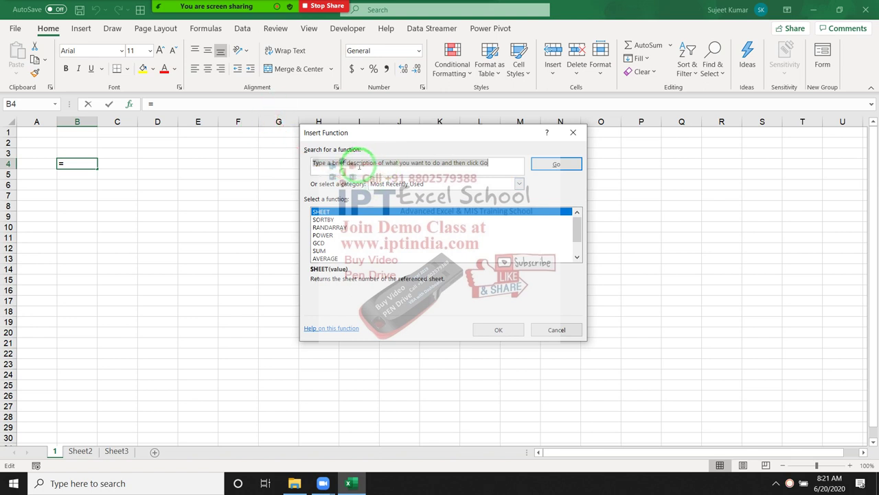
click(318, 250)
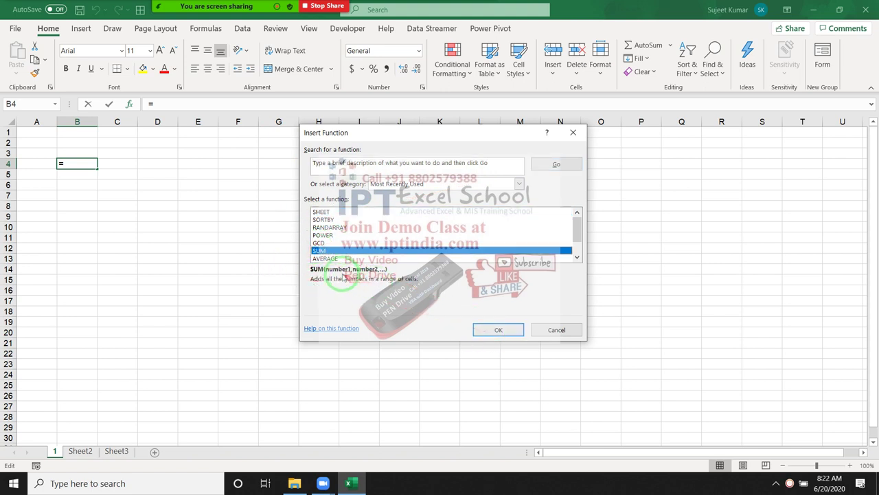
click(500, 329)
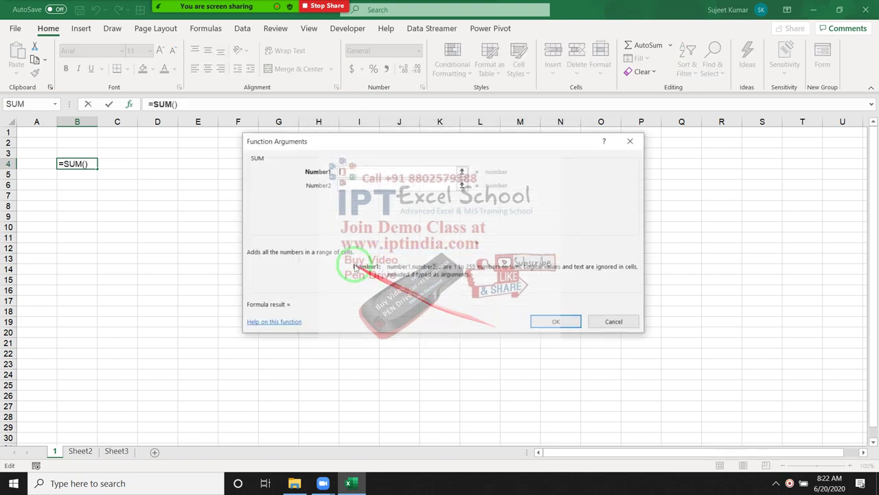
Give SUM the range C4:D8 so B4 holds =SUM(C4:D8), showing 0.
drag(134, 159, 164, 200)
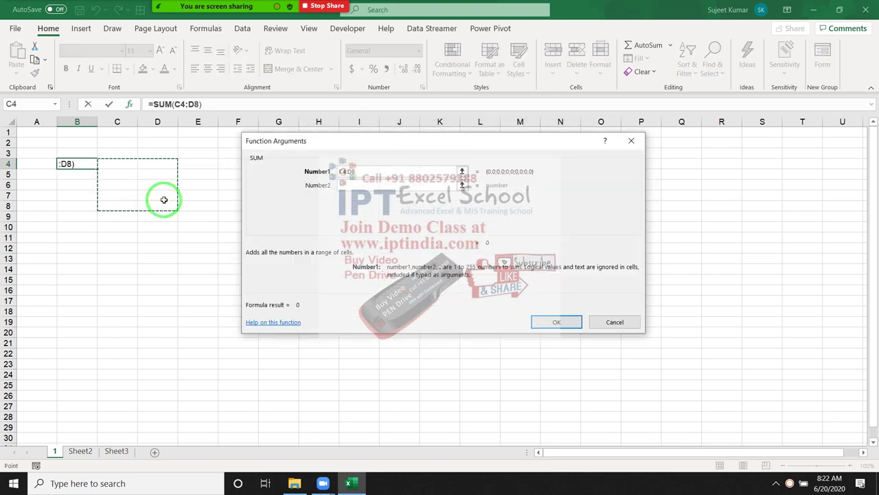
click(350, 185)
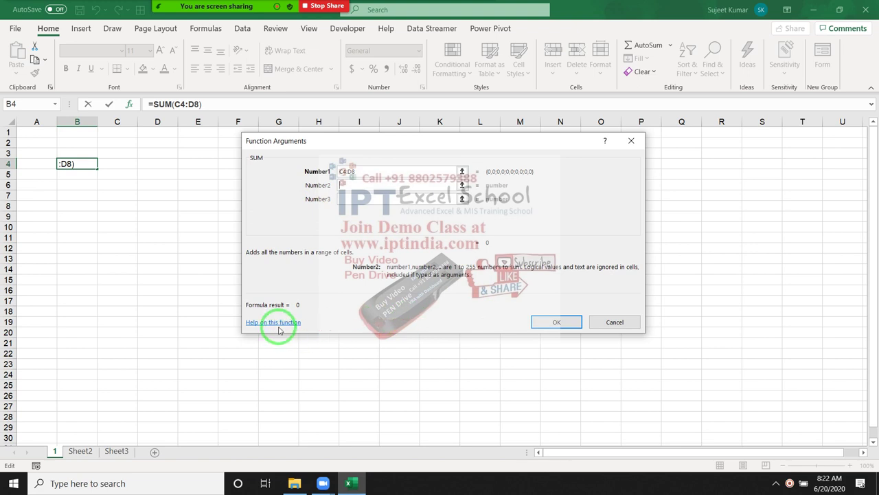
click(565, 321)
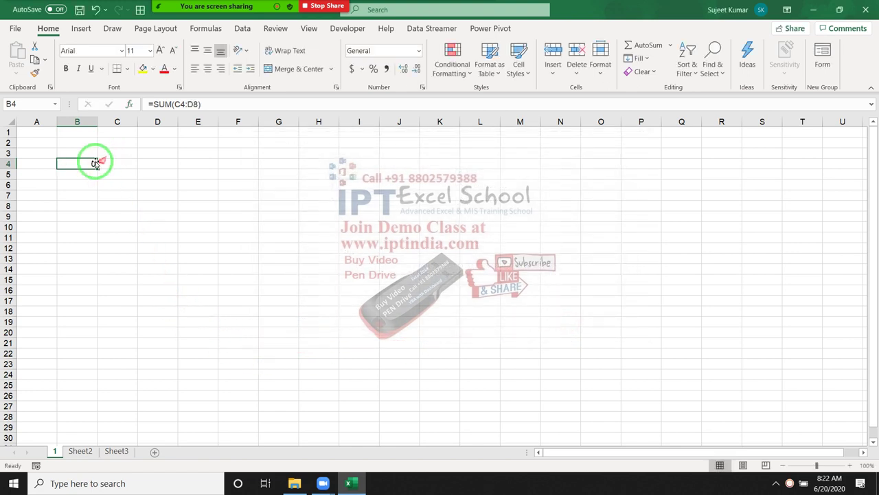
click(130, 163)
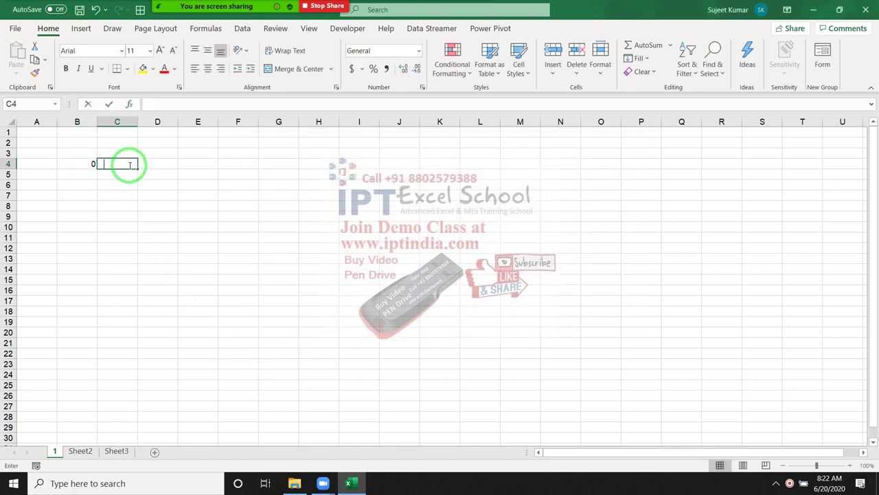
text(=)
click(55, 104)
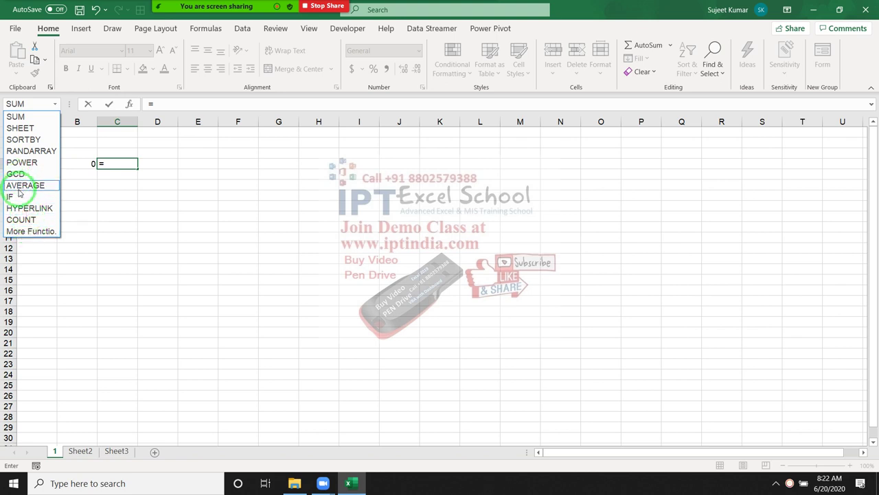
click(21, 198)
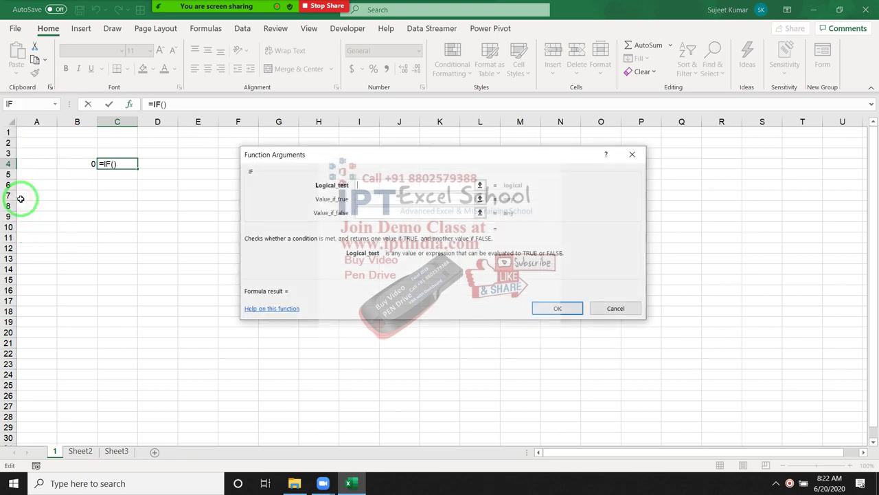
key(Escape)
click(82, 163)
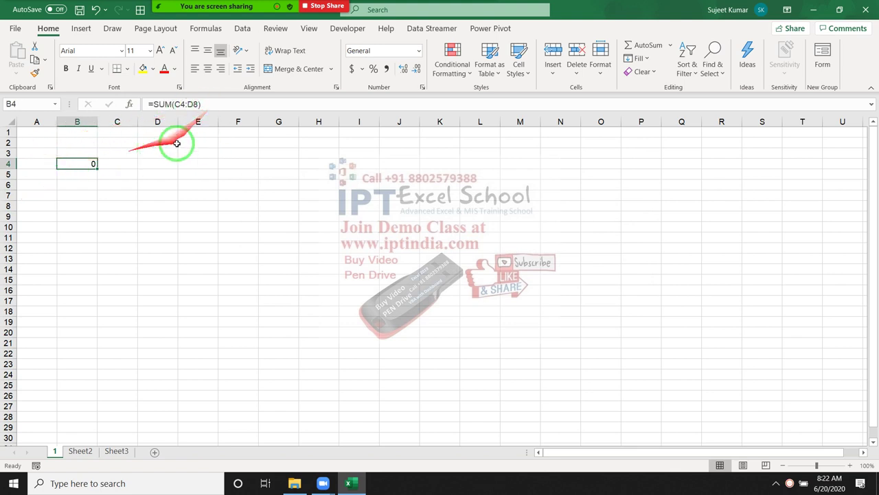
click(218, 104)
click(57, 104)
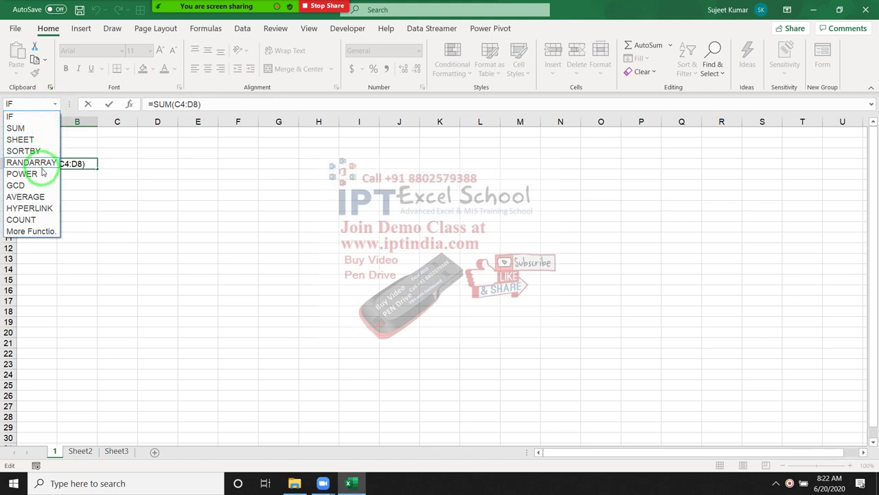
Append POWER with base 10 and exponent 2 to B4's formula, making it show 100.
click(40, 175)
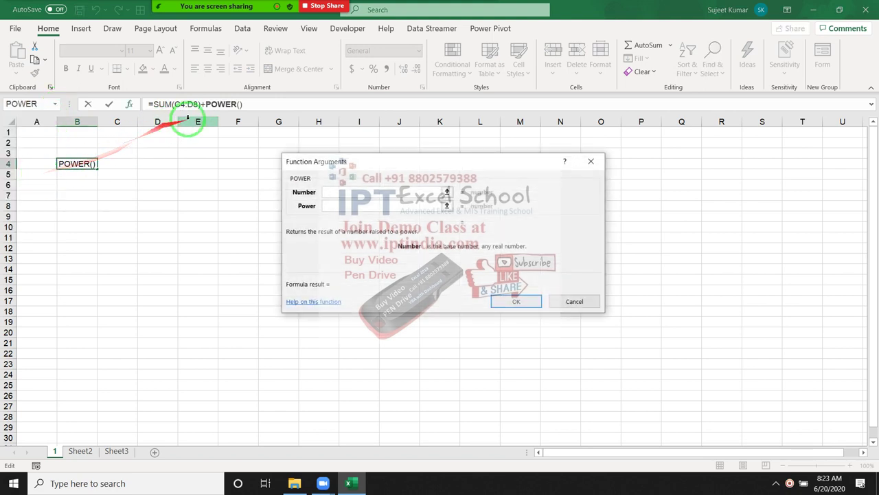
text(10)
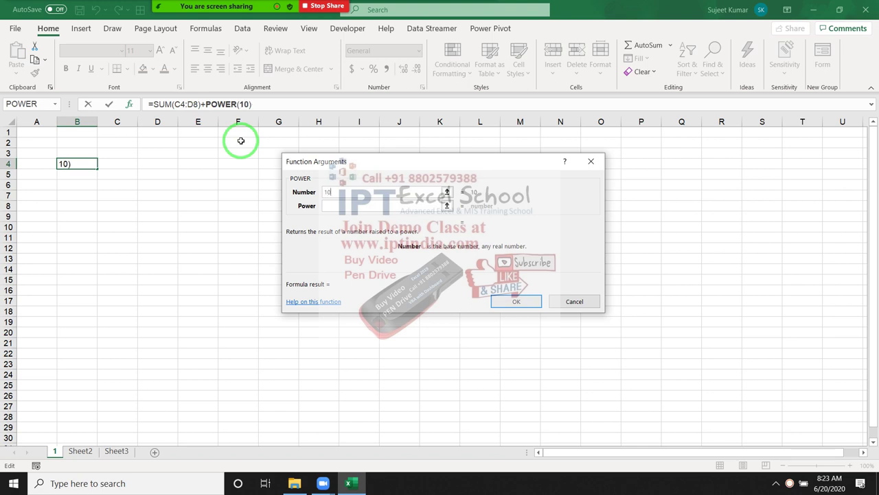
click(328, 210)
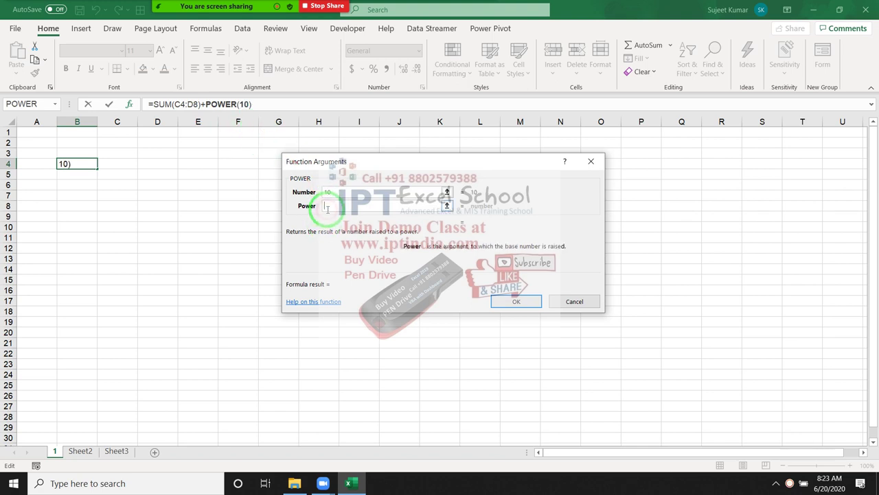
text(2)
text(,2)
click(522, 311)
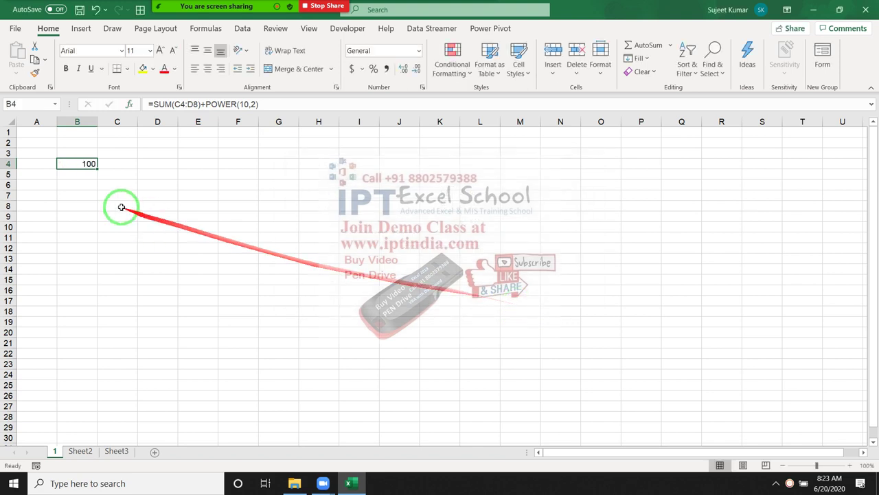
Select C6, C4 and B5, then reselect B4 to review its finished formula.
click(122, 186)
click(74, 165)
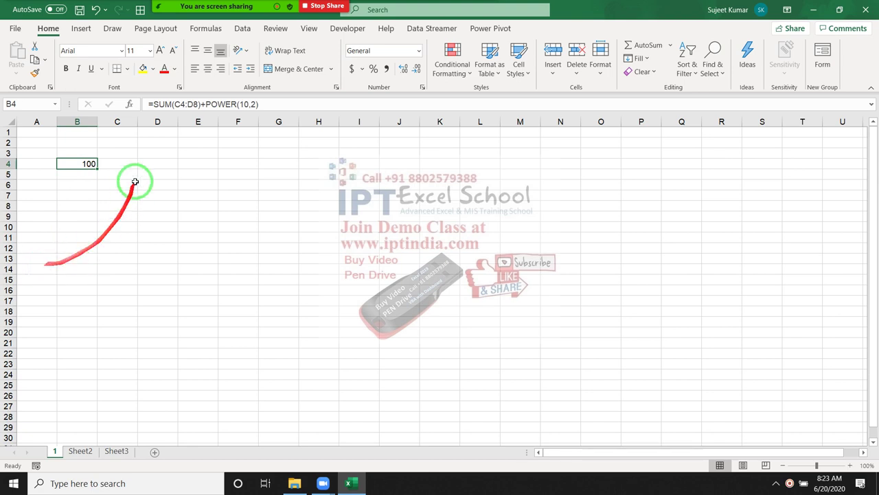
click(113, 164)
click(83, 172)
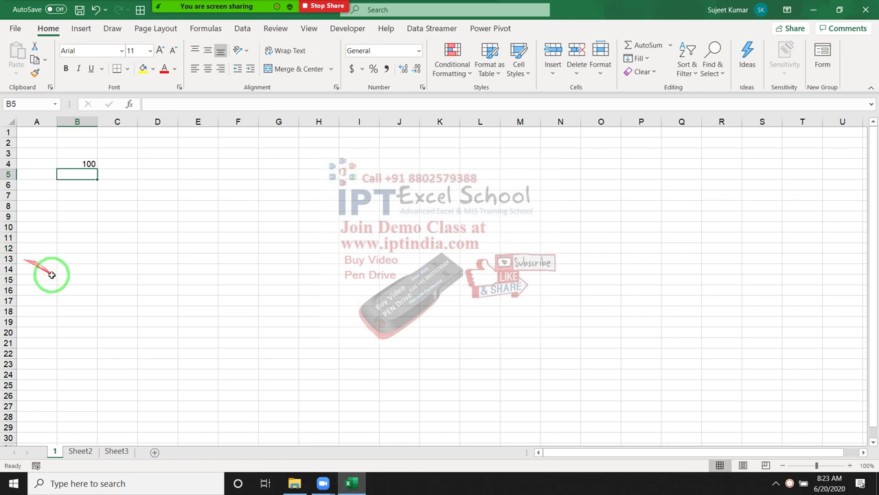
click(78, 165)
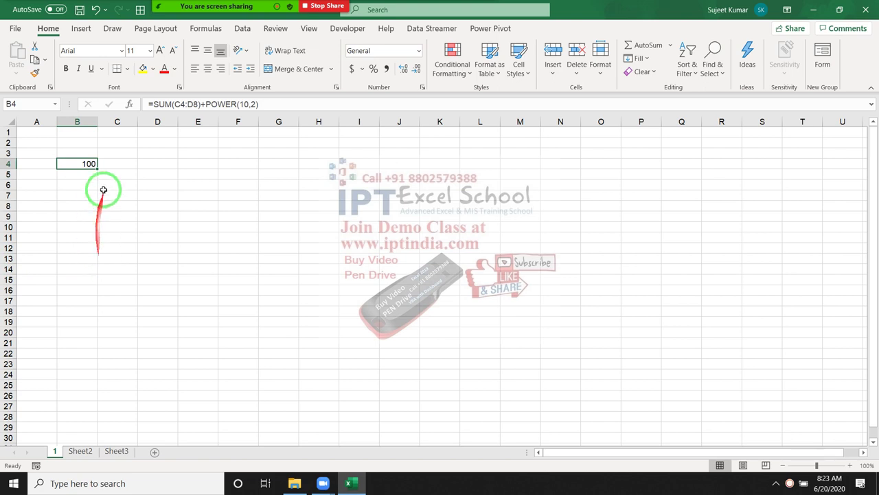
Enter and exit edit mode on B4, pointing at its C4:D8 and POWER(10,2) parts.
double_click(89, 162)
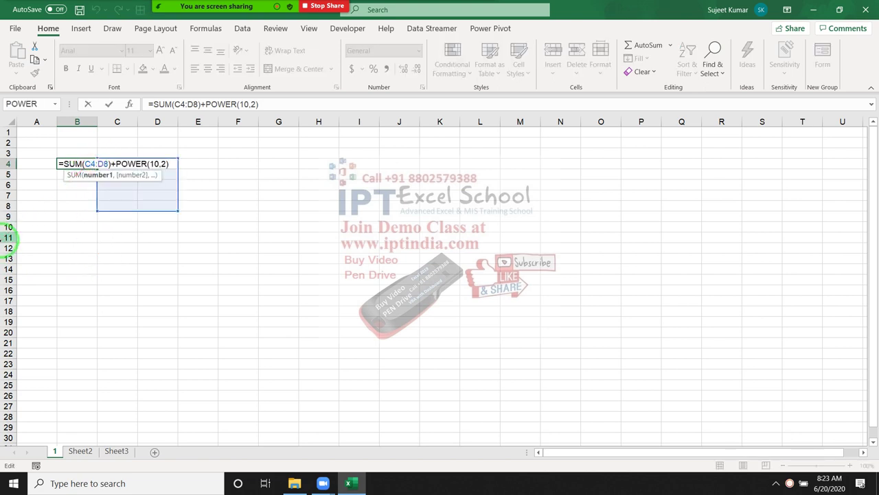
key(Escape)
key(F2)
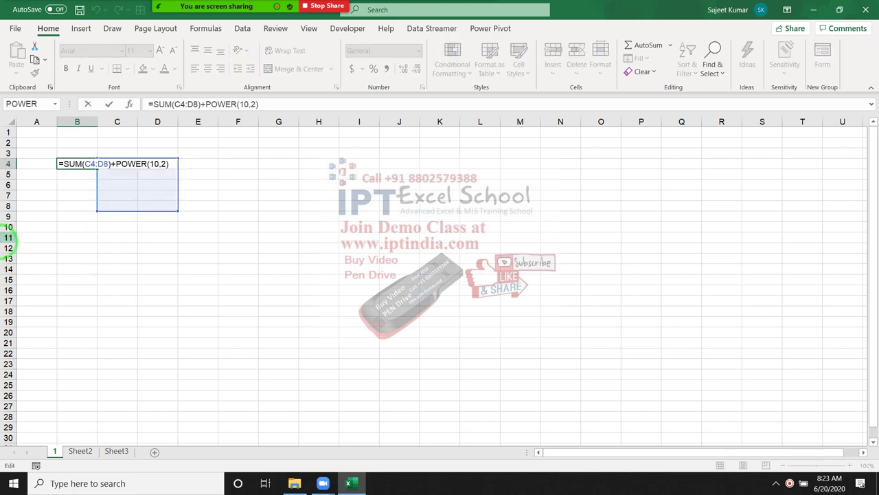
key(Escape)
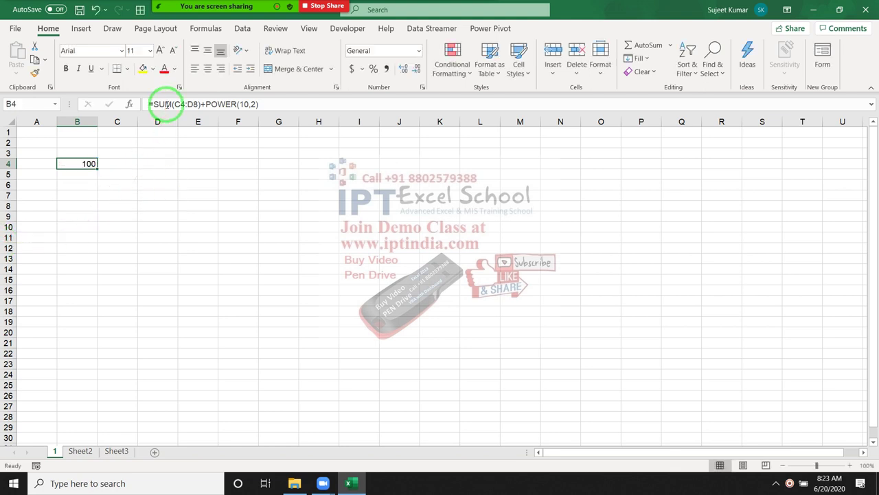
click(165, 104)
click(186, 104)
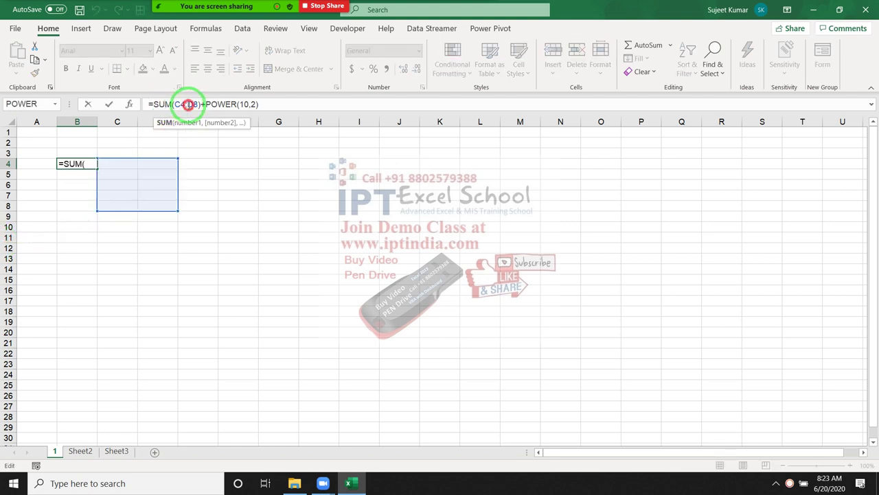
click(242, 104)
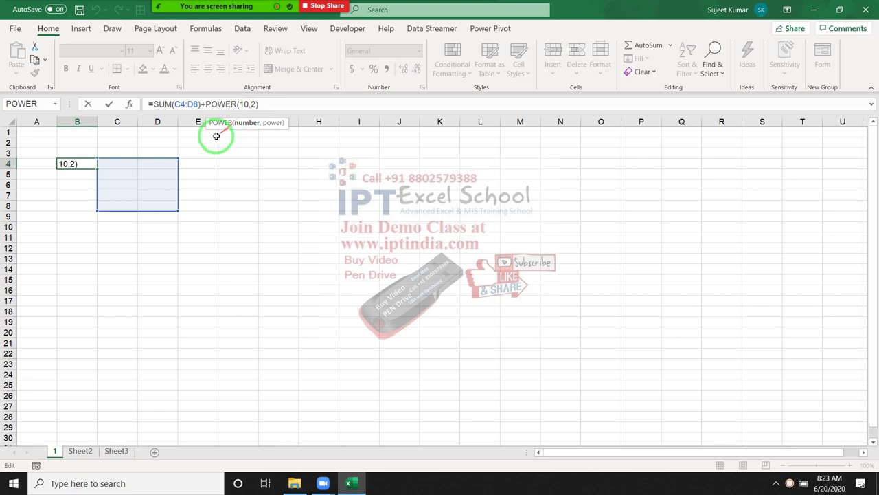
key(Escape)
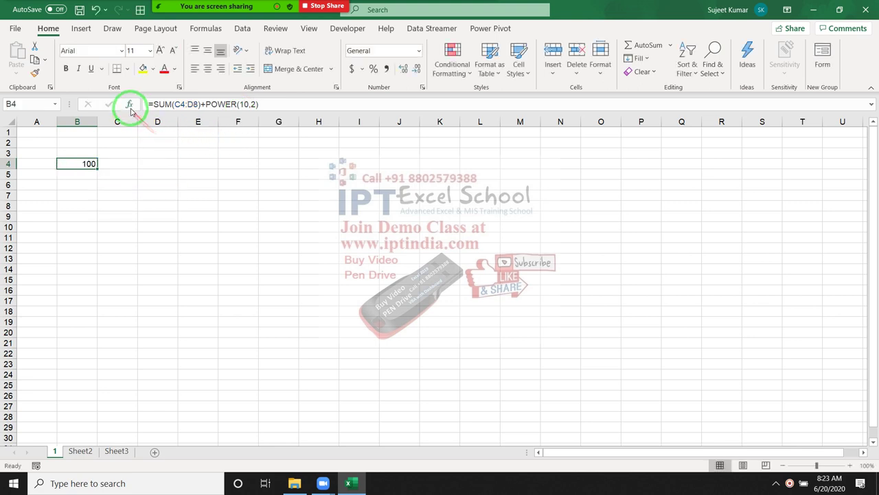
Show and annotate POWER's argument breakdown, close it, then select B3:B5 for clearing.
click(130, 104)
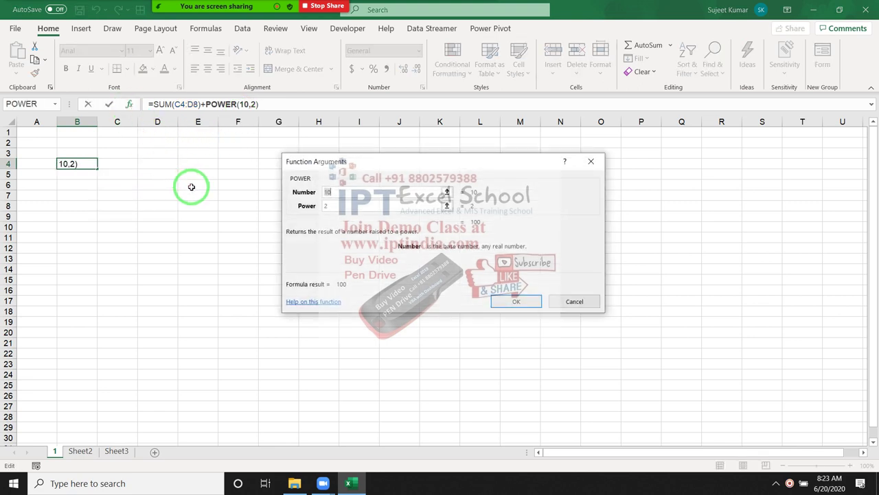
drag(211, 143, 413, 260)
drag(201, 108, 230, 108)
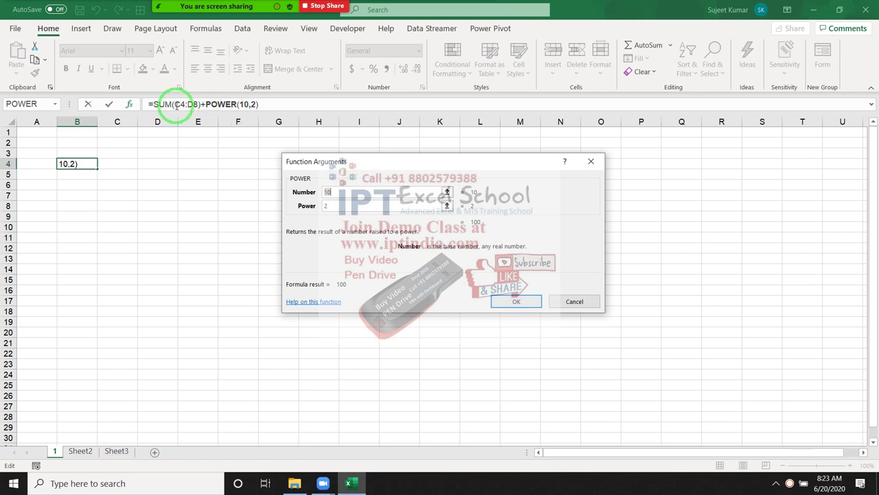
key(Return)
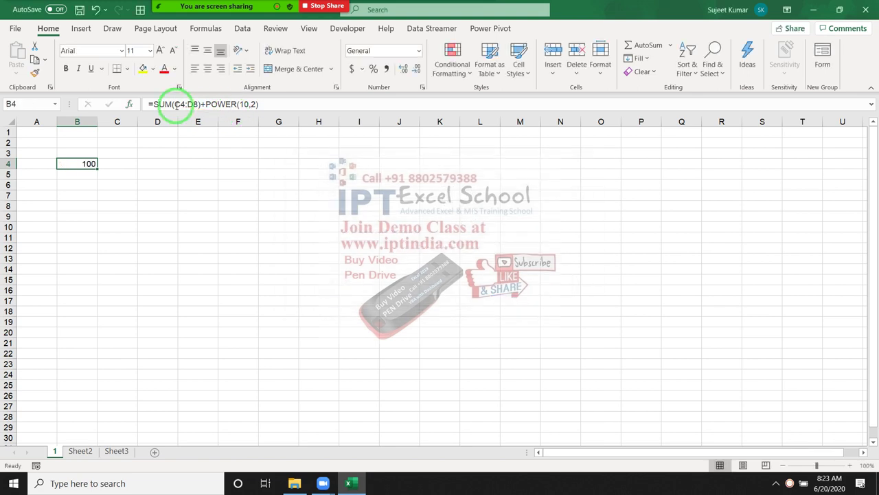
drag(178, 160, 203, 111)
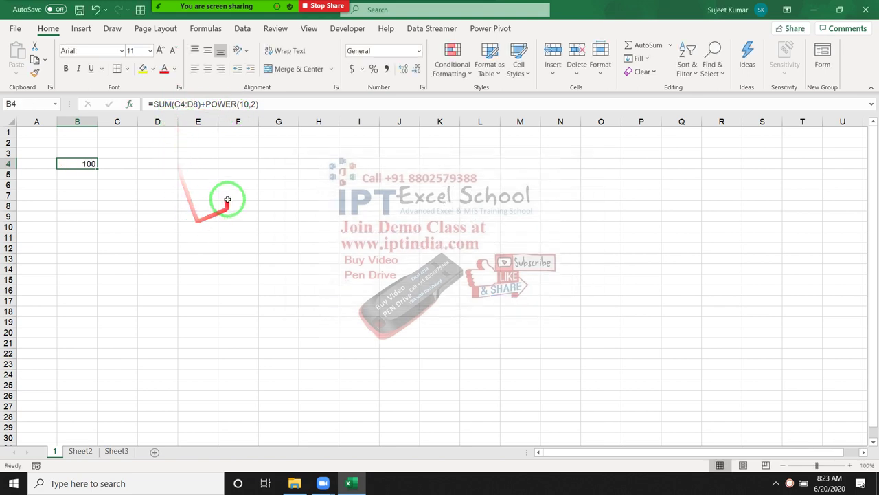
click(168, 142)
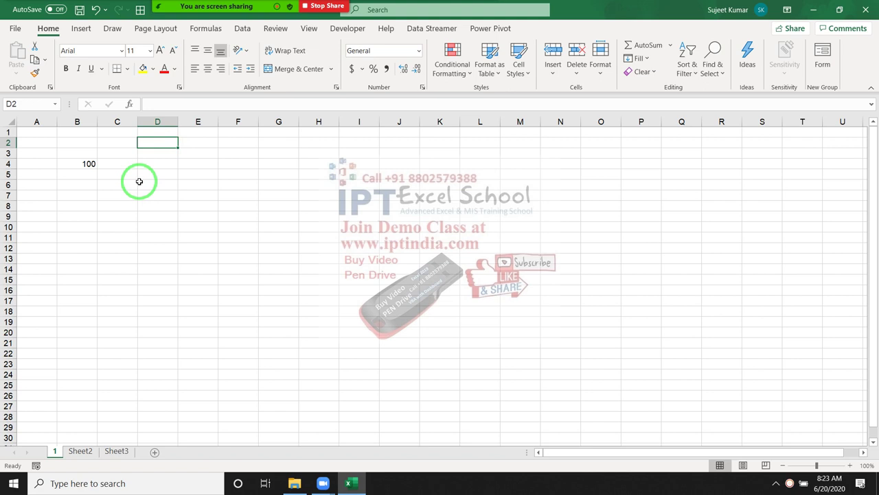
drag(85, 153, 91, 178)
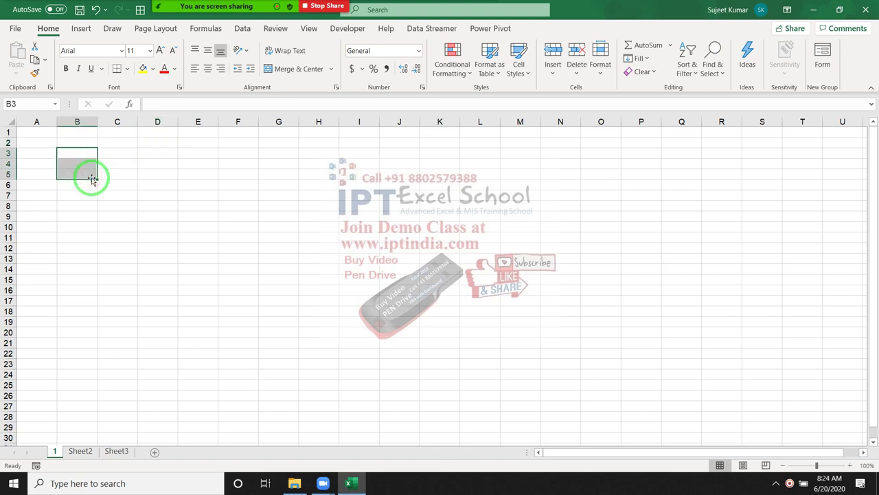
Enter the operators *, + and - in cells G1 to G3.
click(281, 132)
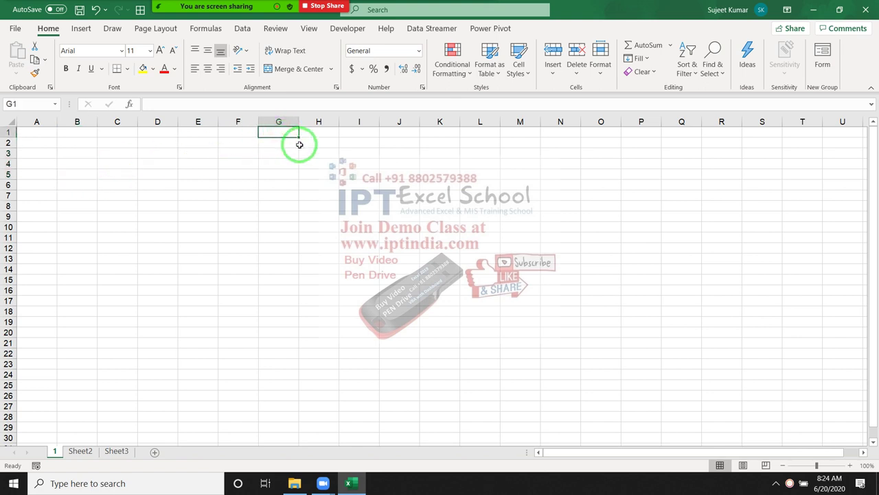
text(*)
key(Return)
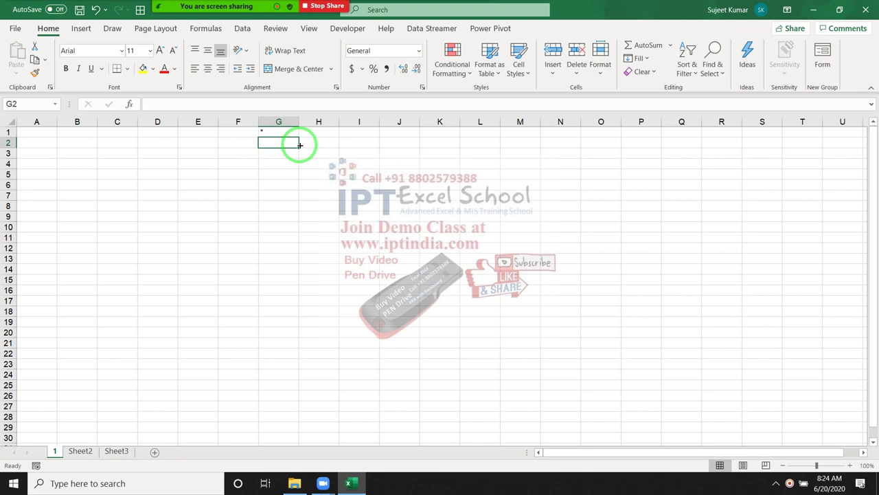
text(+)
key(Return)
text(-)
key(Return)
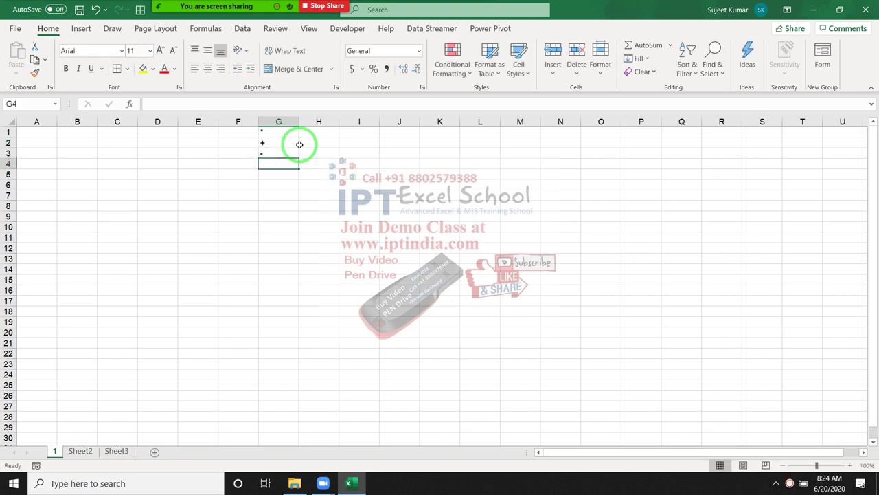
Add / and ^ in G4 and G5, then select the list G1:G5.
double_click(275, 166)
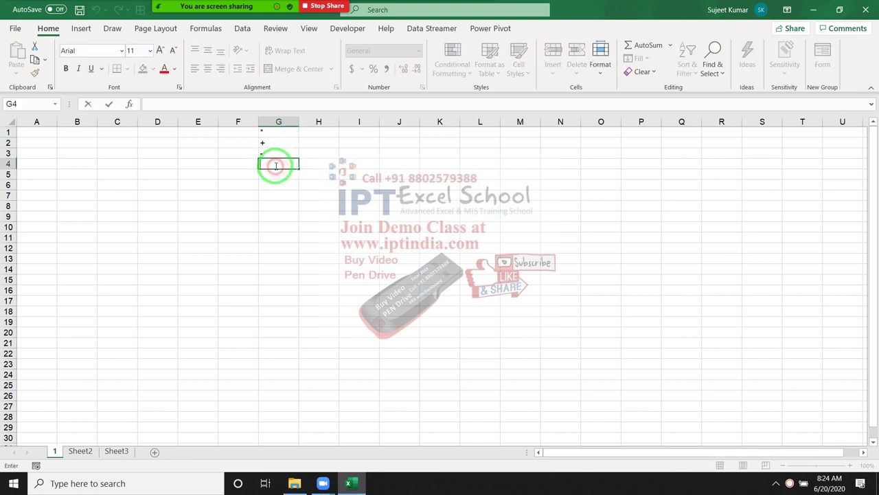
text(/)
key(Return)
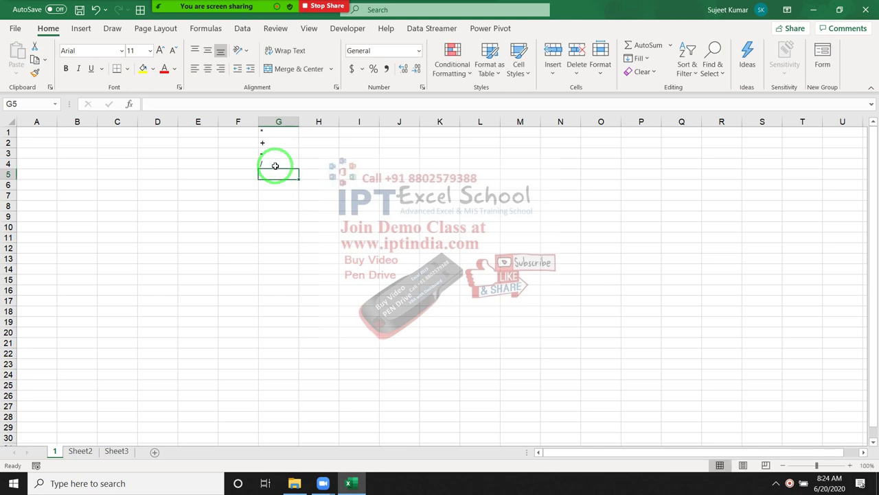
text(^)
click(245, 237)
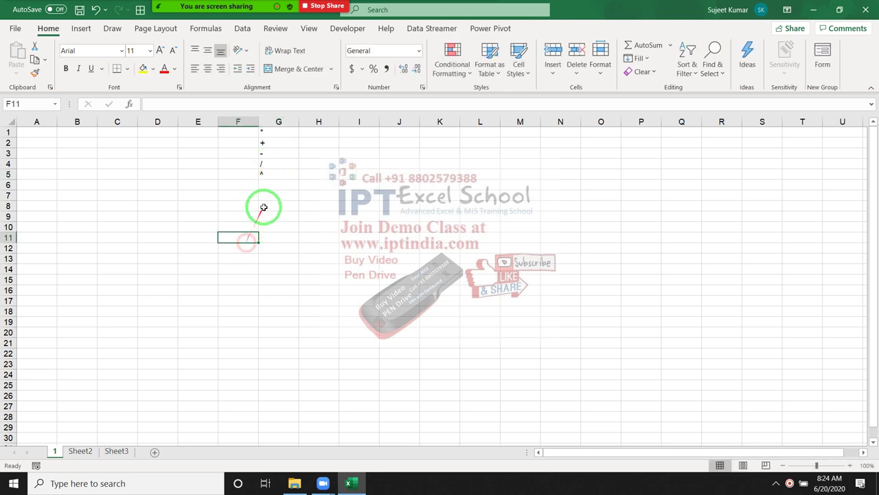
drag(275, 170, 263, 131)
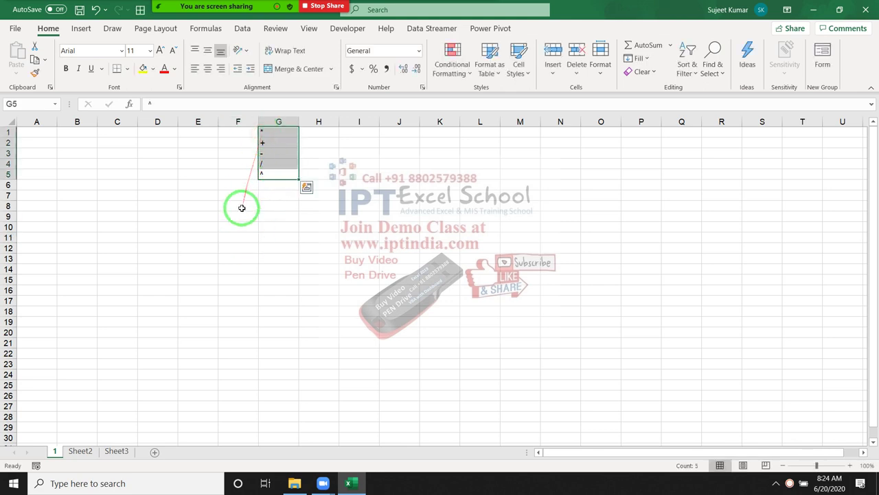
click(72, 171)
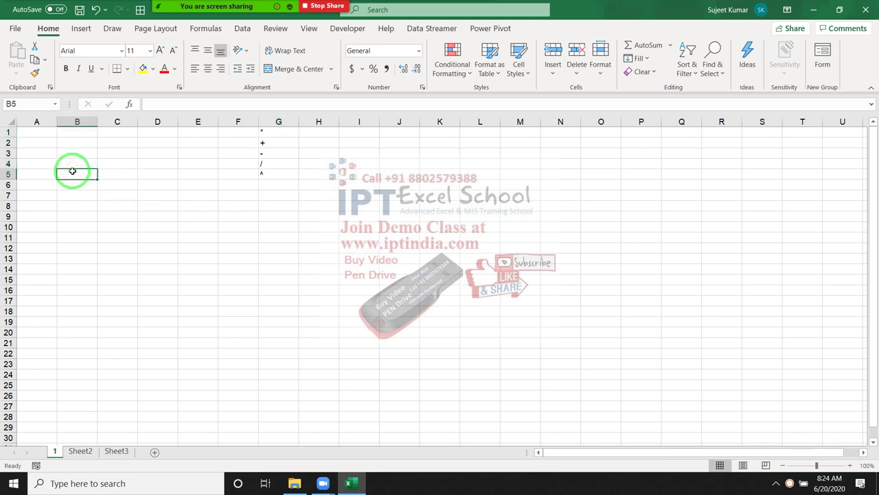
Enter =10^2 in B5 so it displays 100.
text(=10^2)
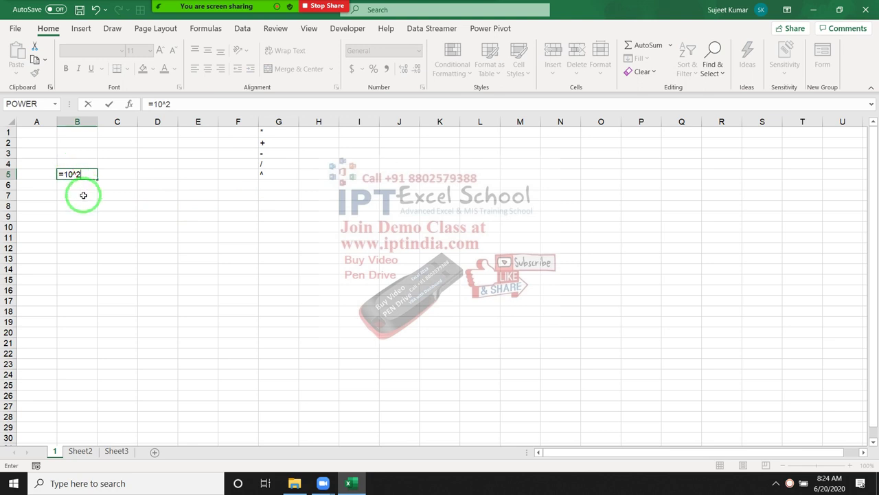
key(Return)
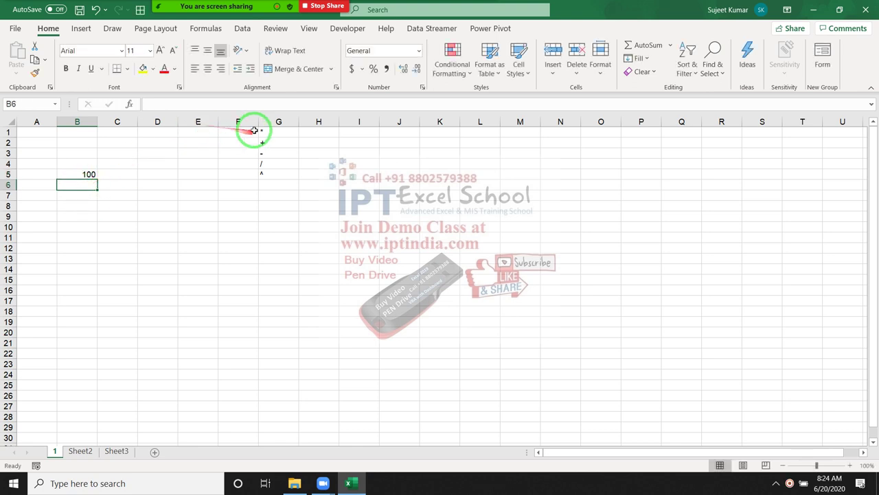
drag(247, 131, 264, 174)
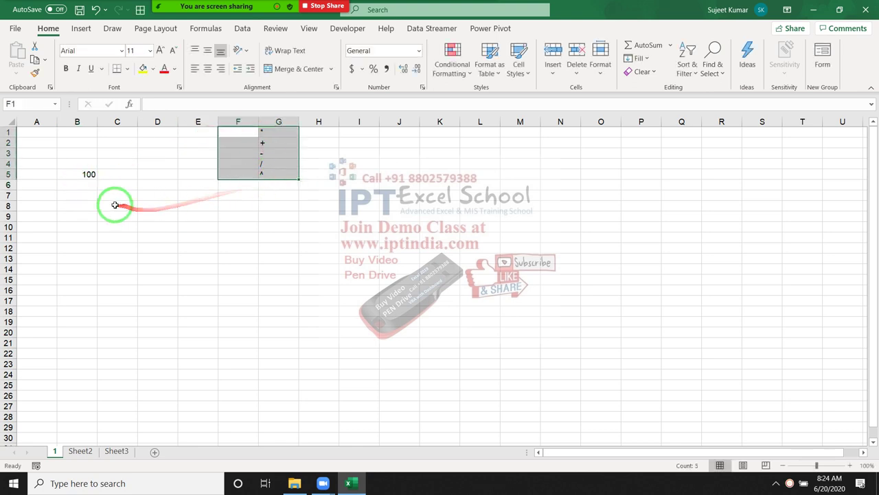
Put headings Q1 and Q2 in B7:C7 with values 25 and 30 beneath.
click(72, 194)
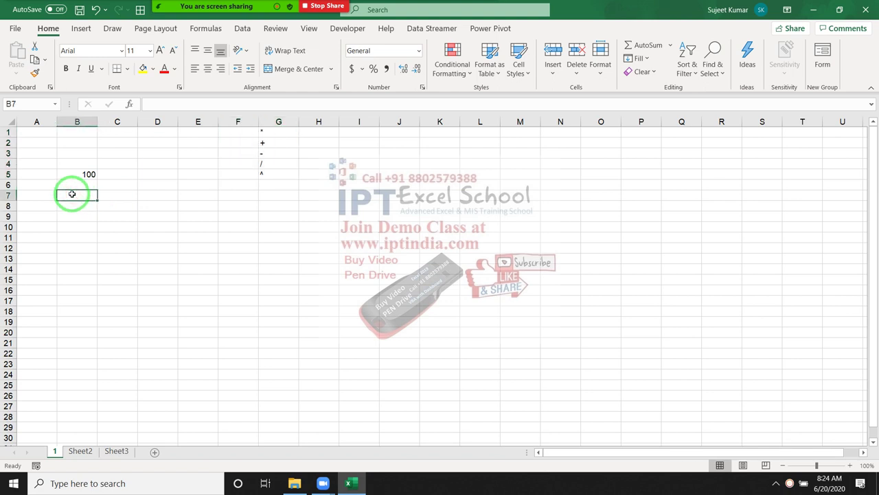
text(Q1)
key(Tab)
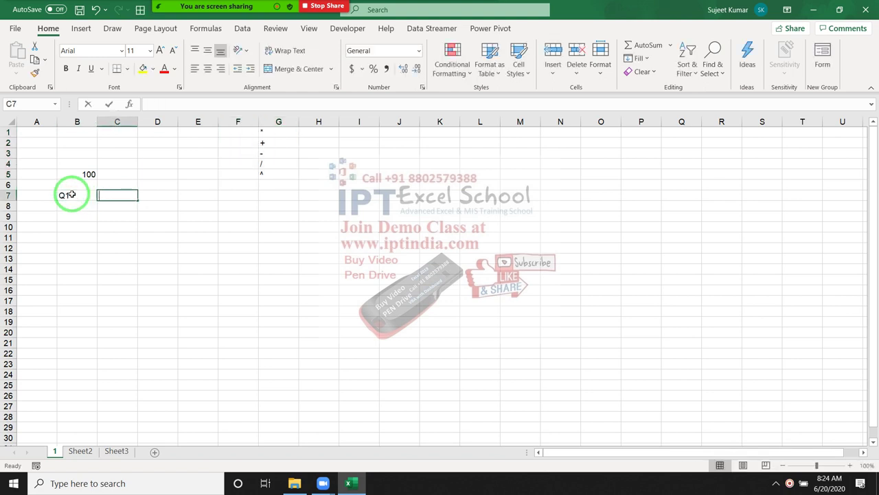
text(Q2)
key(Return)
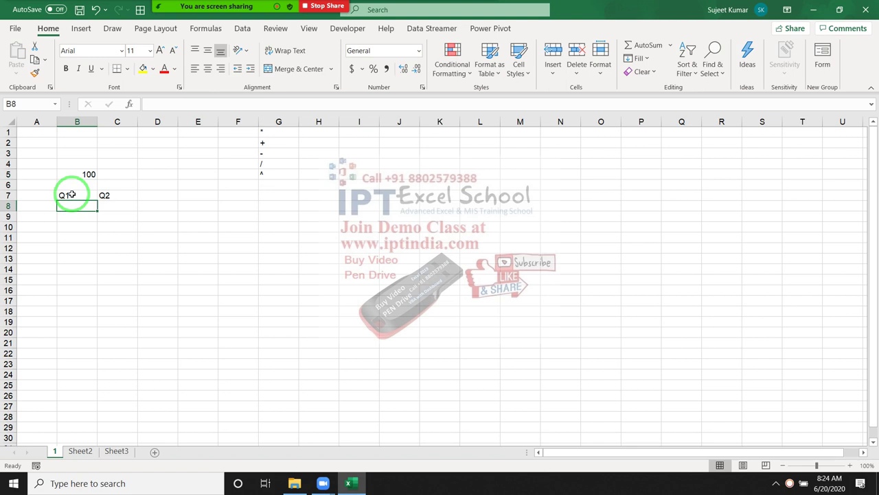
text(25)
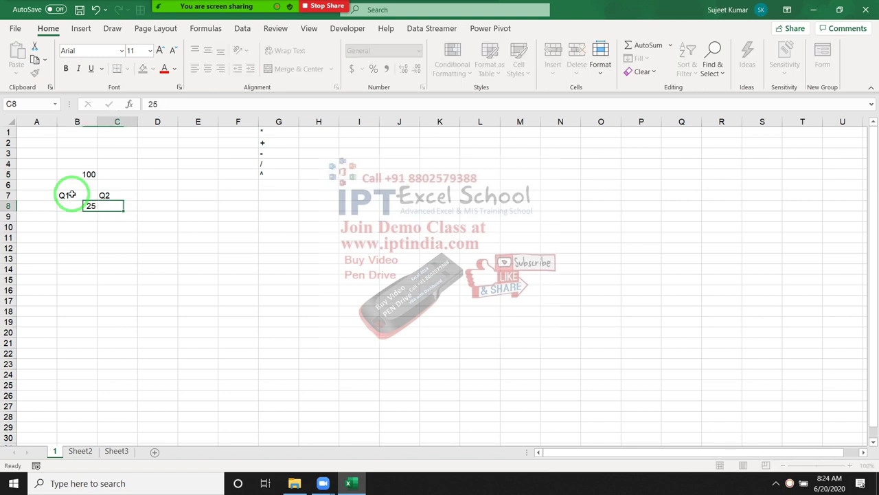
key(Tab)
text(30)
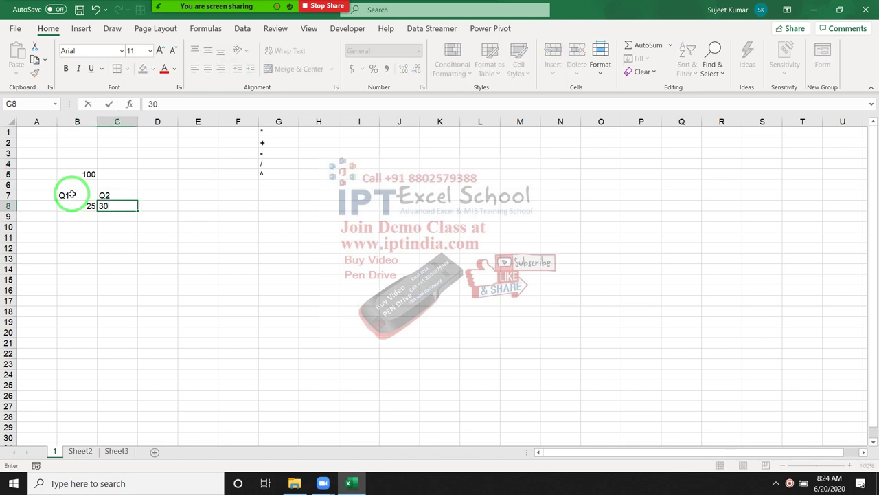
key(Tab)
Add the GR heading in D7 and begin a formula in D8.
key(Up)
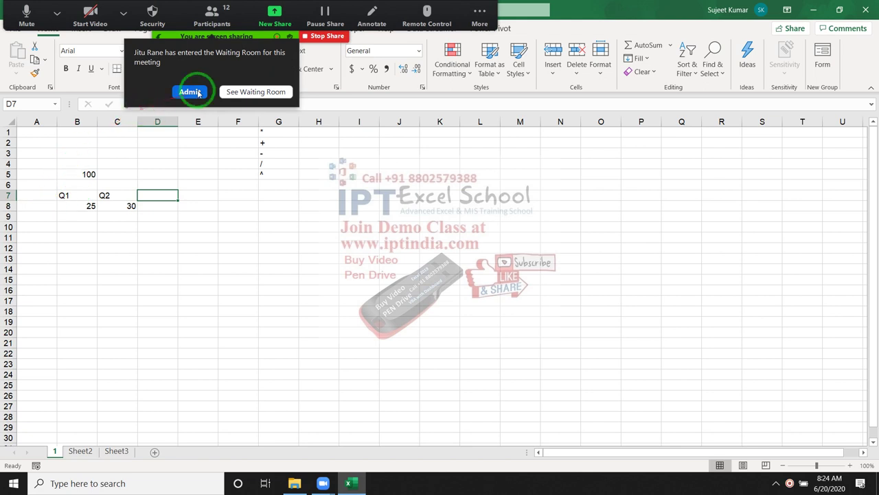
click(197, 93)
click(158, 195)
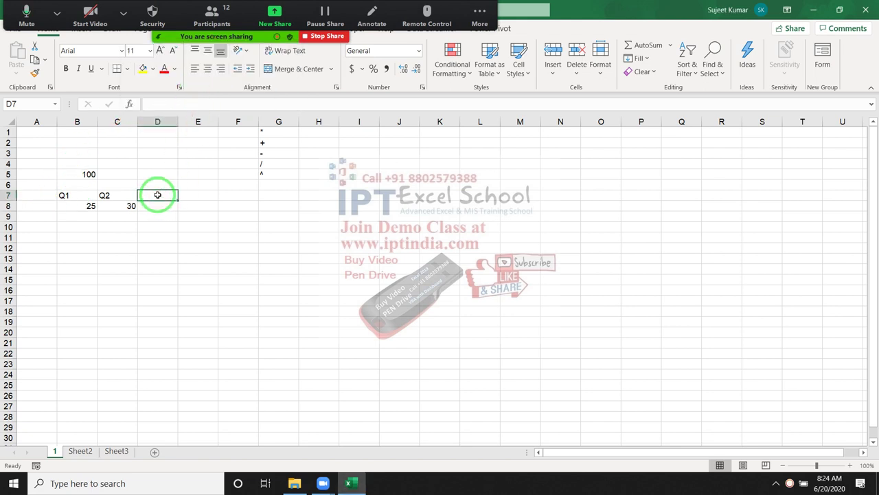
text(GR)
key(Return)
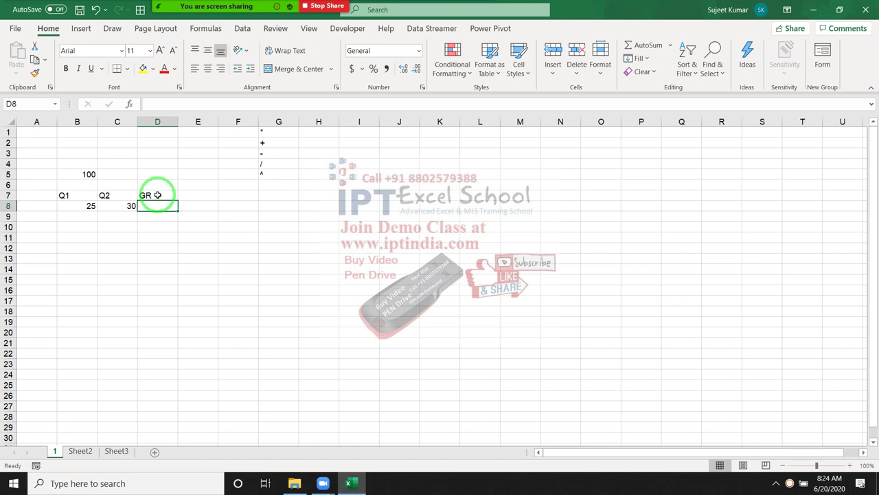
text(=()
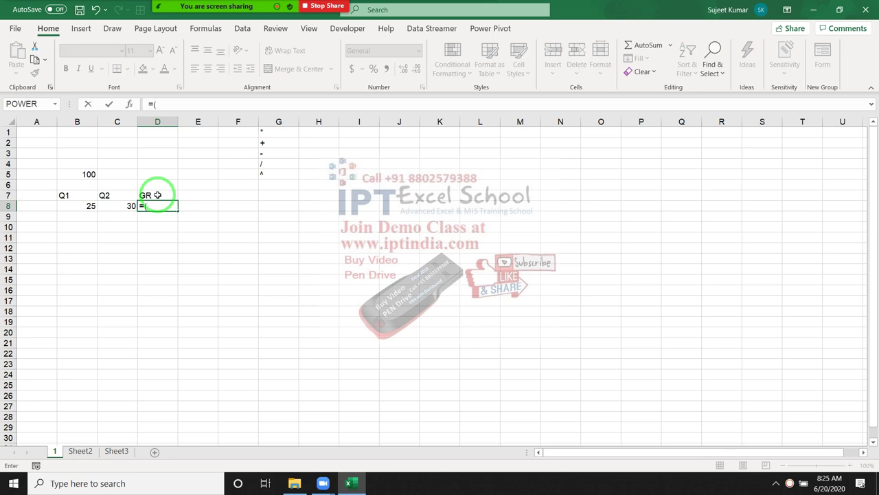
Complete D8's formula =(C8-B8)/B8 and apply Percent Style so it shows 20%.
key(Left)
text(-)
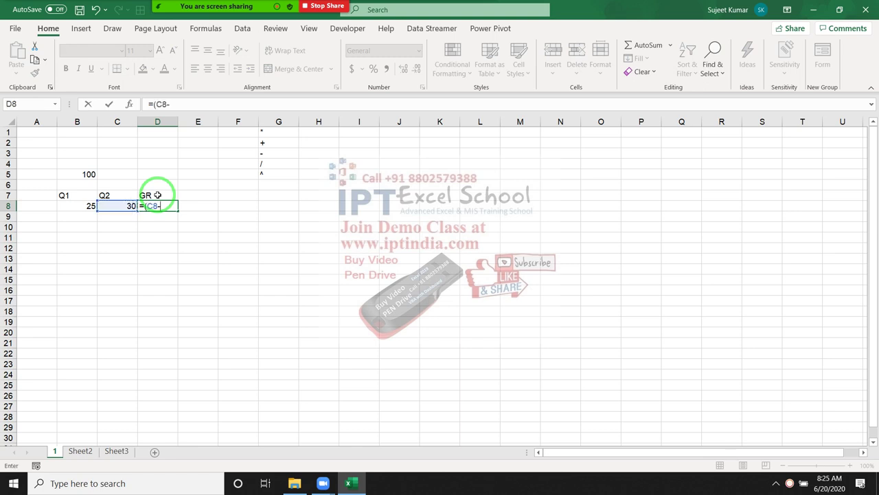
key(Left)
key(Left)
text()/)
key(Left)
key(Left)
key(ctrl+Return)
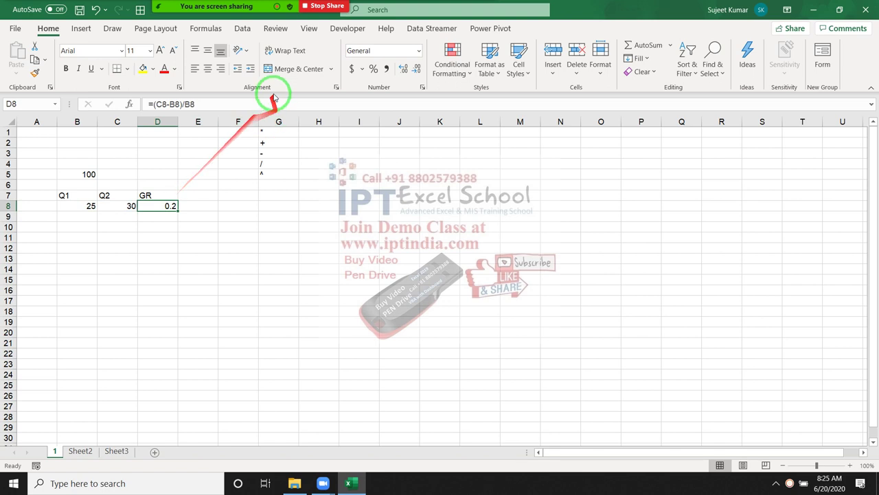
click(371, 67)
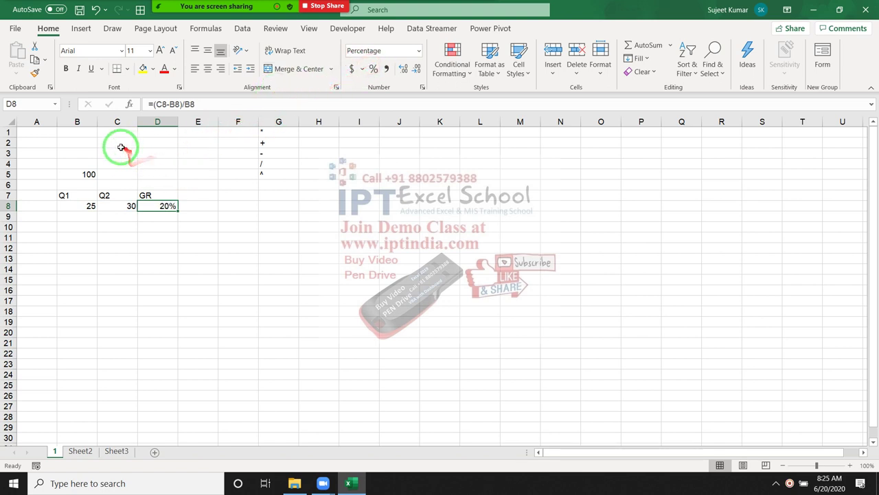
drag(35, 152, 137, 219)
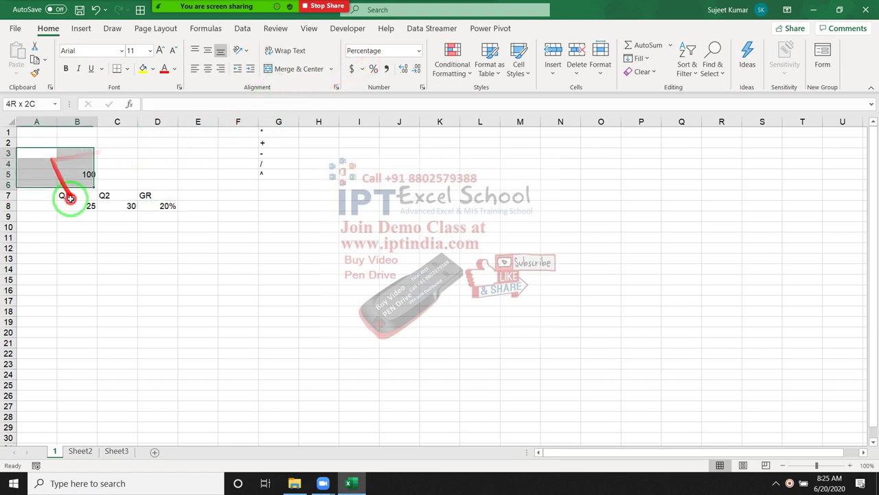
click(319, 131)
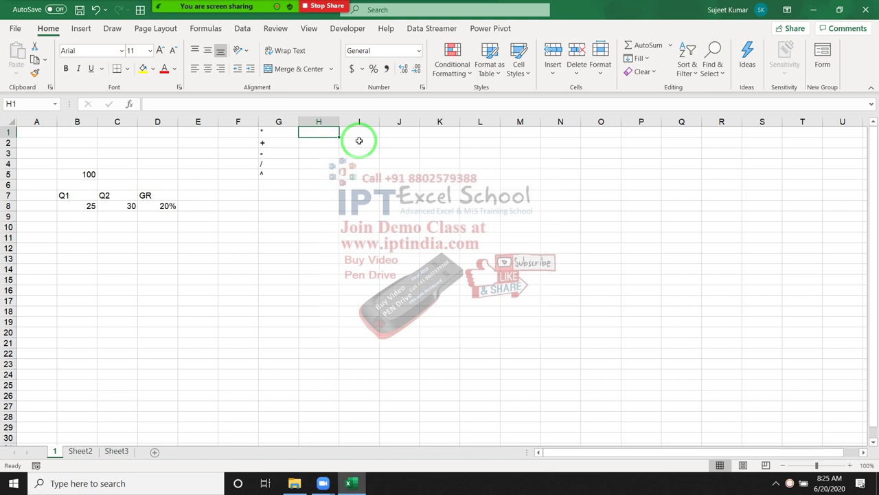
click(317, 134)
Enter the comparison operators =, > and < in H1 to H3.
text(=)
key(Return)
text(>)
key(Return)
text(<)
key(Return)
Add >=, <= and <> in H4 to H6, then select H1:H6.
text(?)
key(BackSpace)
text(>=)
key(Return)
text(<=)
key(Return)
text(<>)
key(Return)
drag(319, 134, 314, 184)
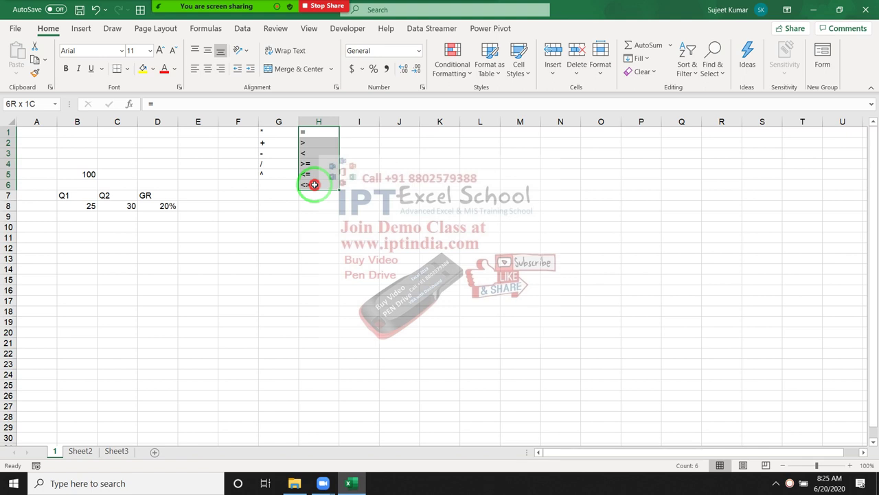
drag(314, 184, 312, 179)
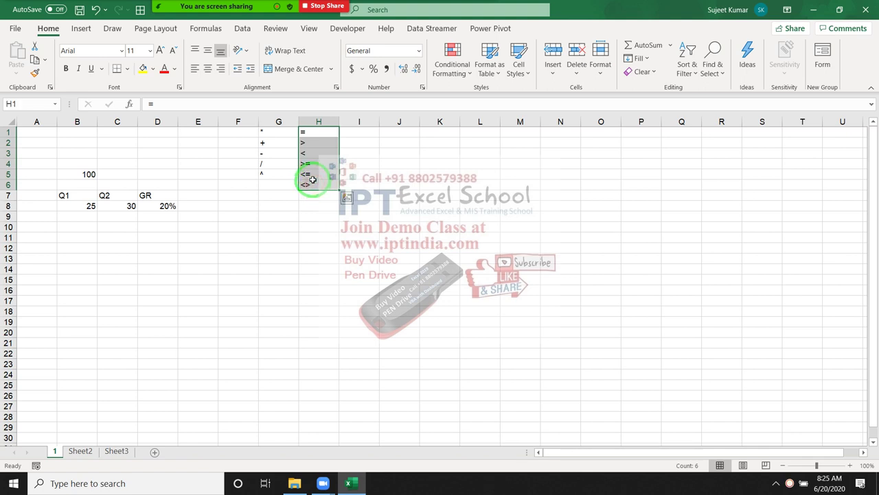
Enter 25 in B11 and the test =B11>20 in C11, returning TRUE.
click(72, 239)
text(25)
key(Tab)
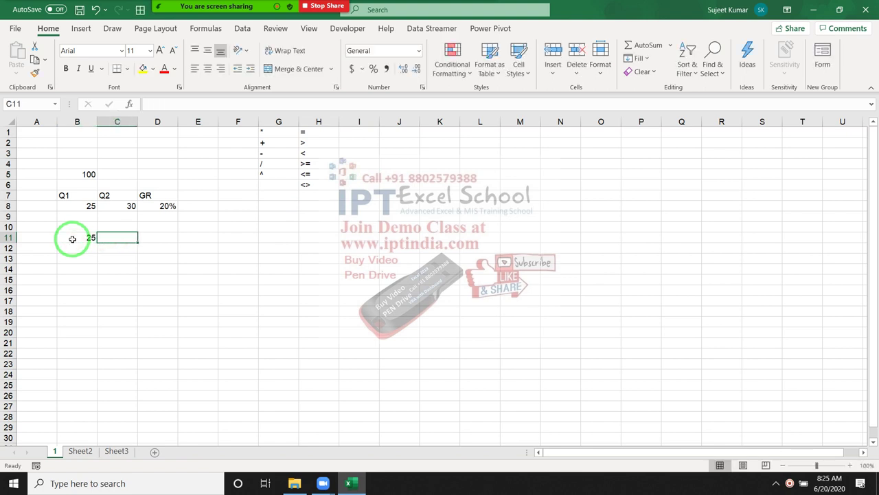
text(=)
click(72, 238)
text(>20)
key(Return)
key(Up)
click(362, 142)
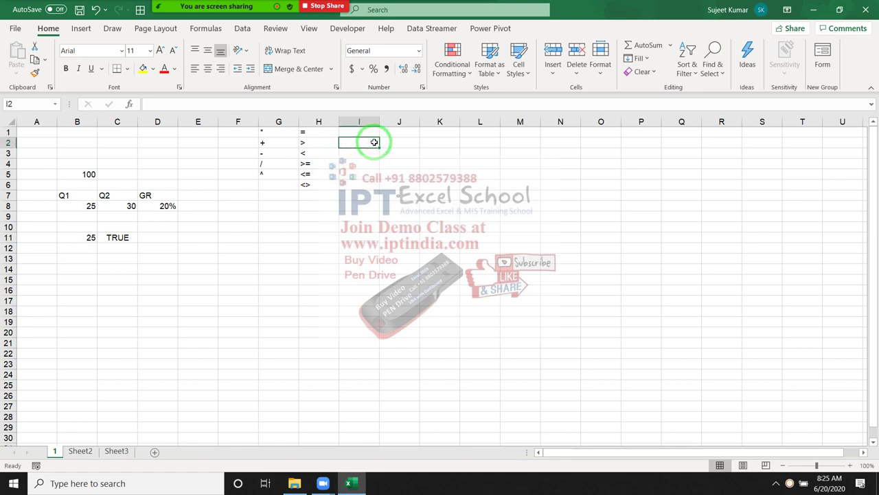
Add & to I2, then enter a first name in F9 and a surname in G9.
text(&)
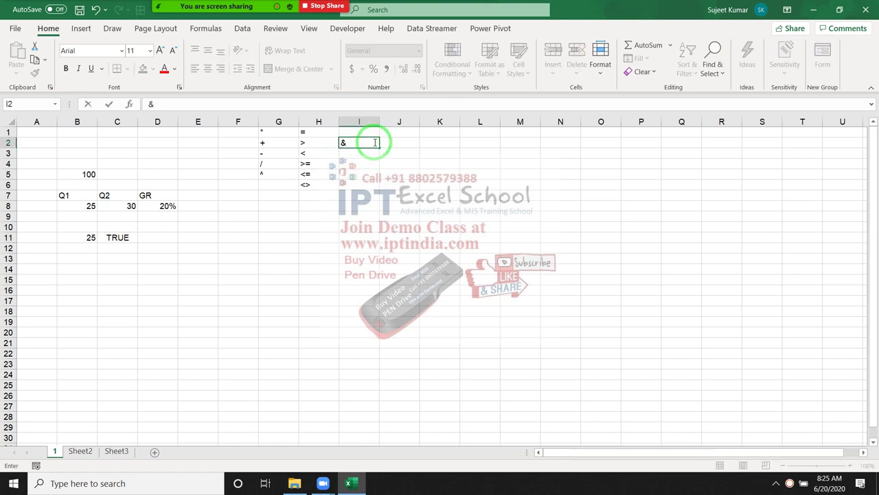
key(Return)
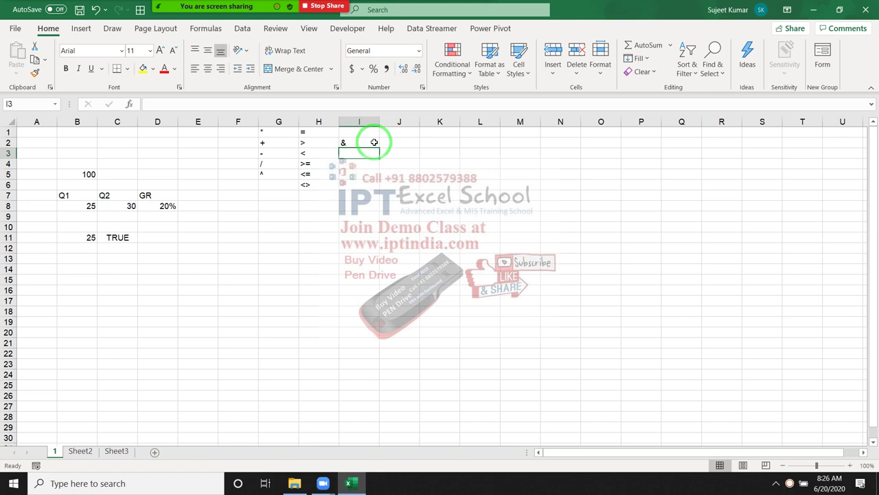
click(253, 216)
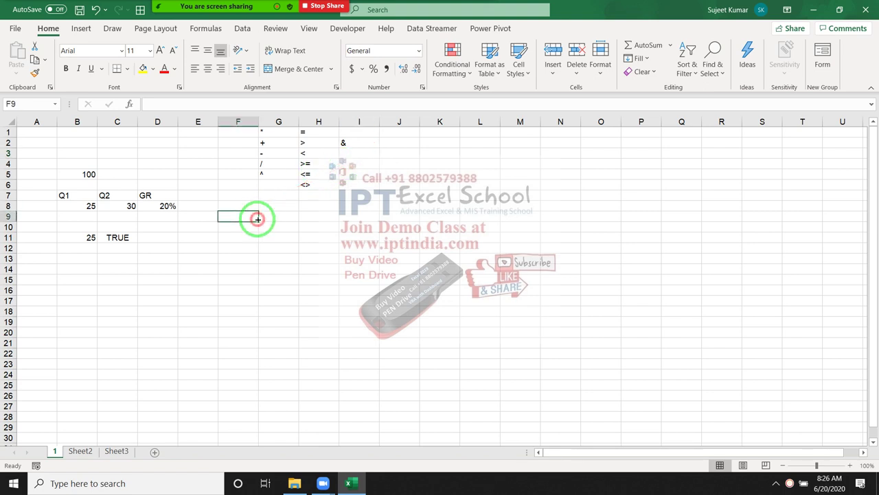
text(Sujeet)
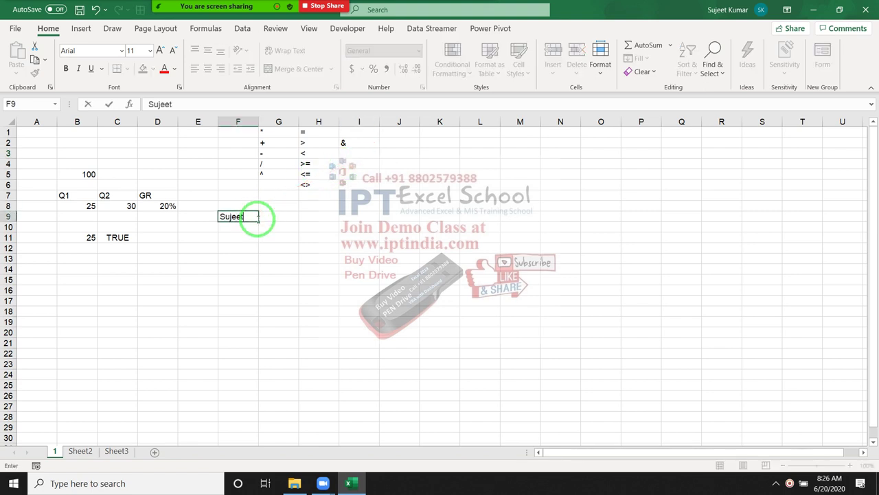
key(Tab)
text(Kumar)
key(Tab)
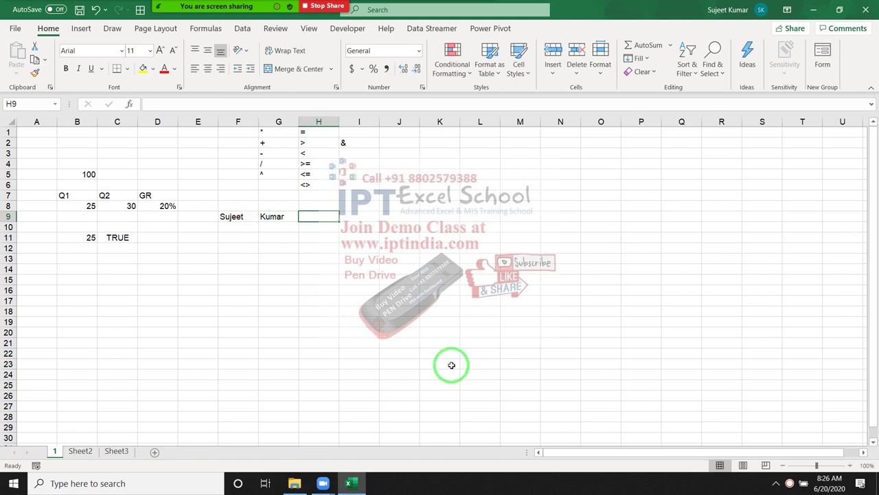
Join the two names in H9 with the formula =F9&G9.
text(=)
click(234, 217)
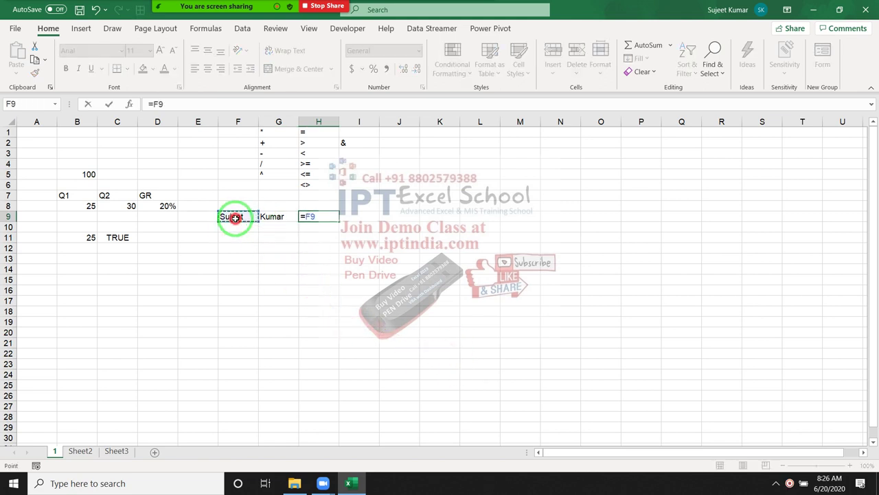
text(&)
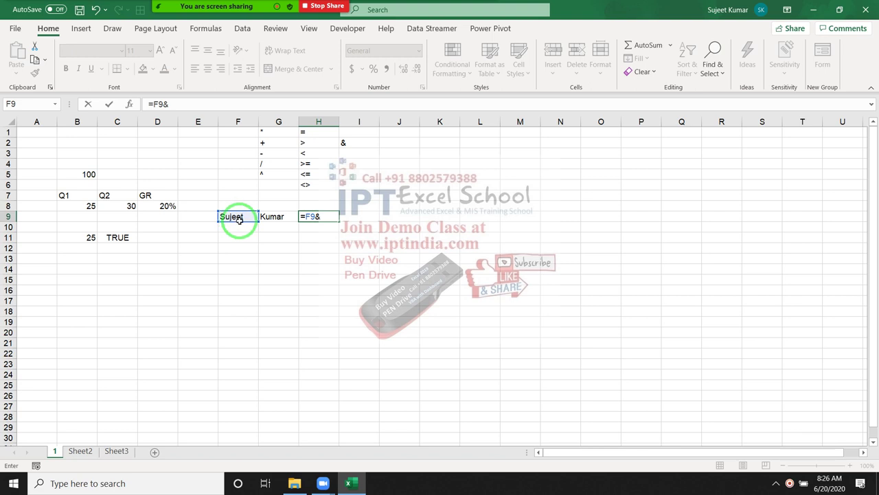
click(274, 214)
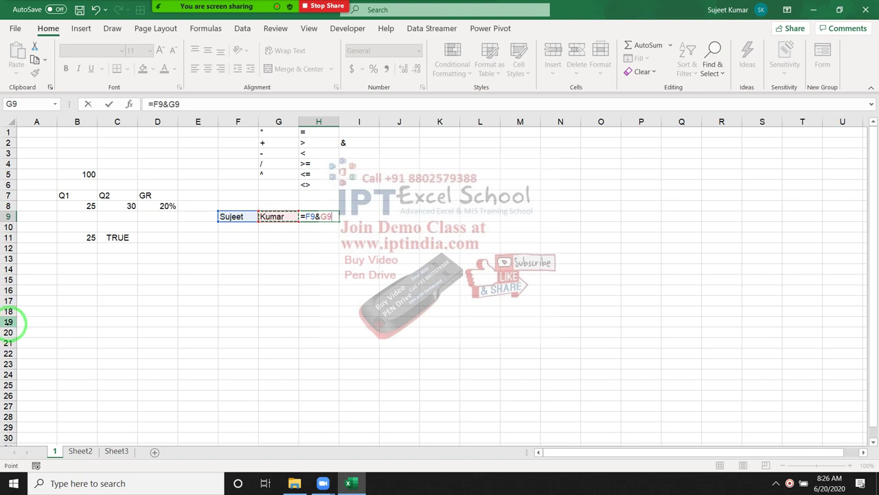
key(Return)
key(Up)
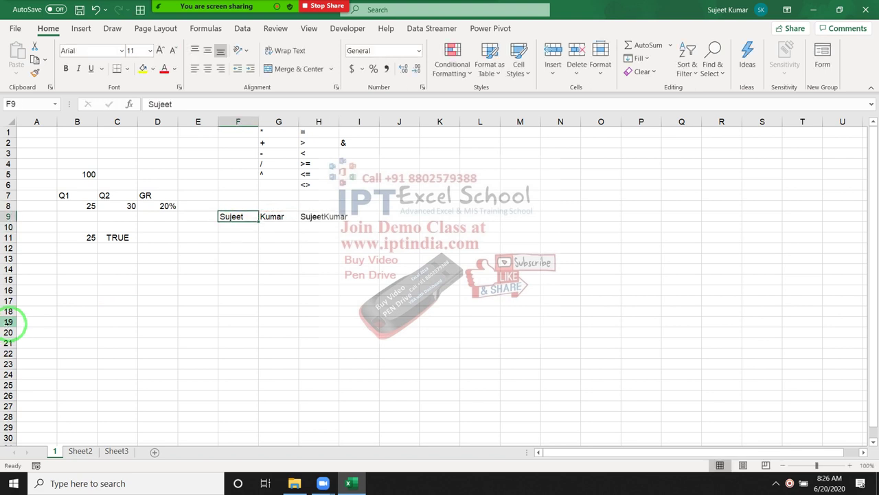
key(Right)
key(Right)
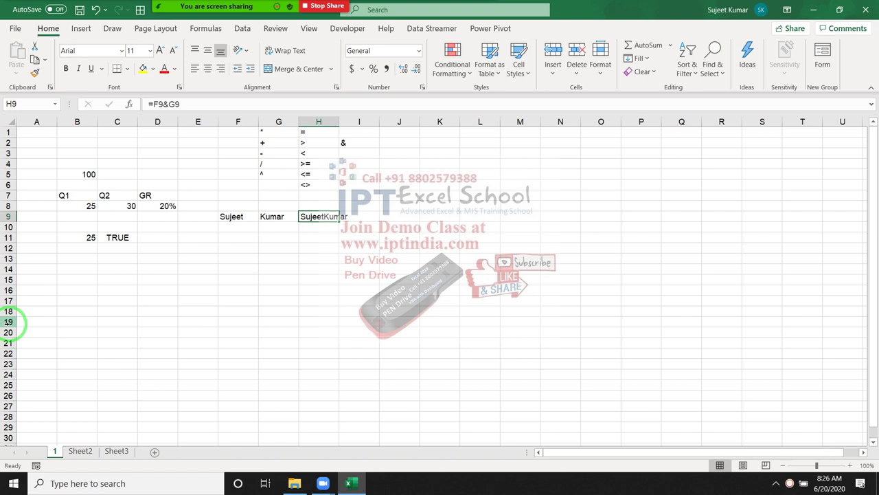
mouse_move(217, 7)
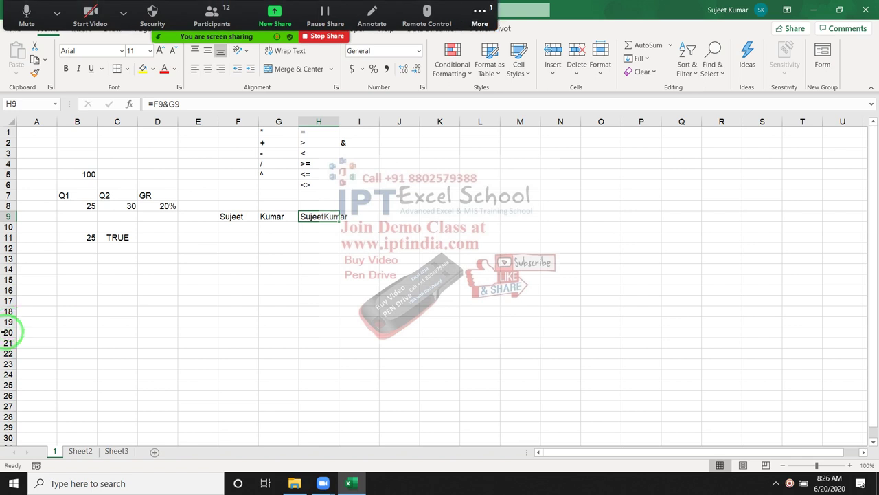
click(390, 146)
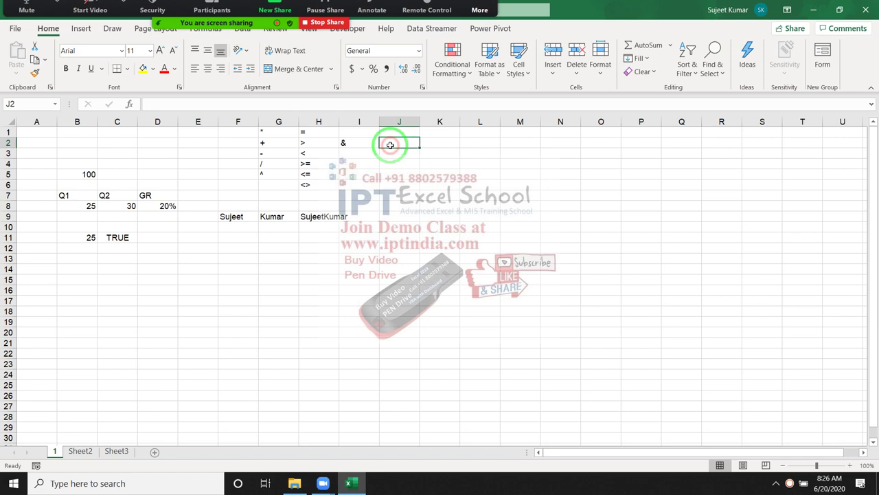
Enter % in J2 and 20% in J3 as a percentage value.
text(%)
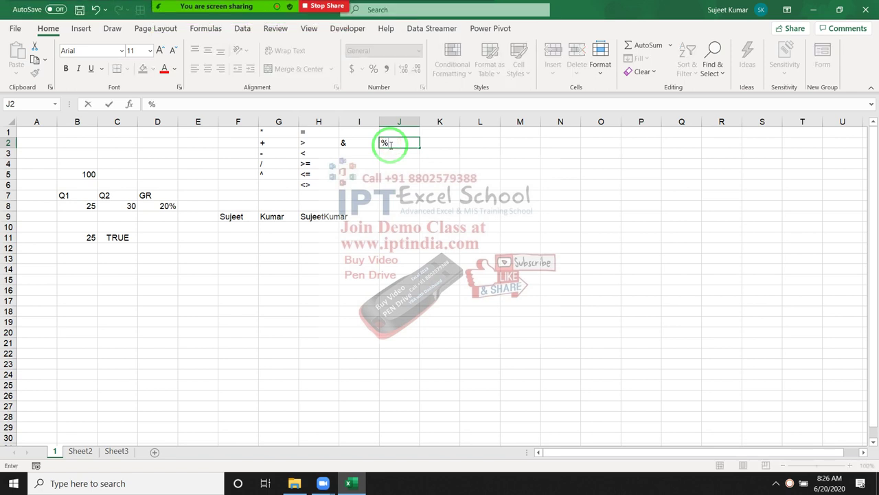
key(Return)
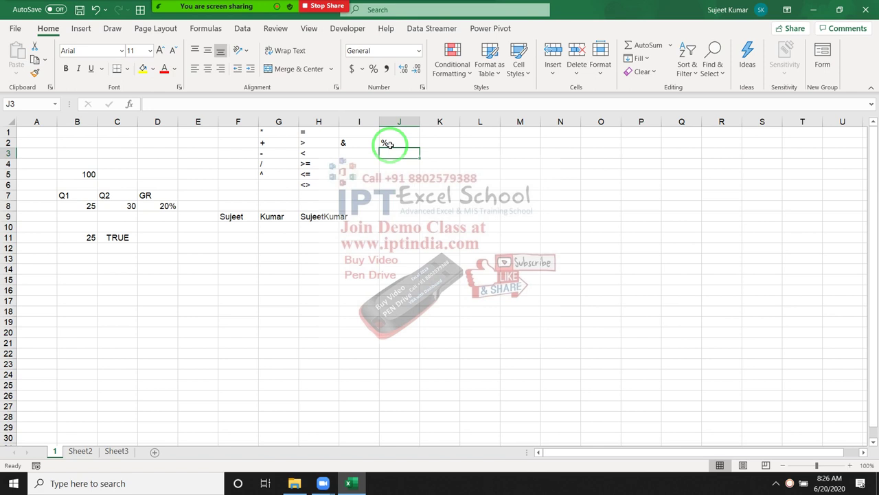
text(2)
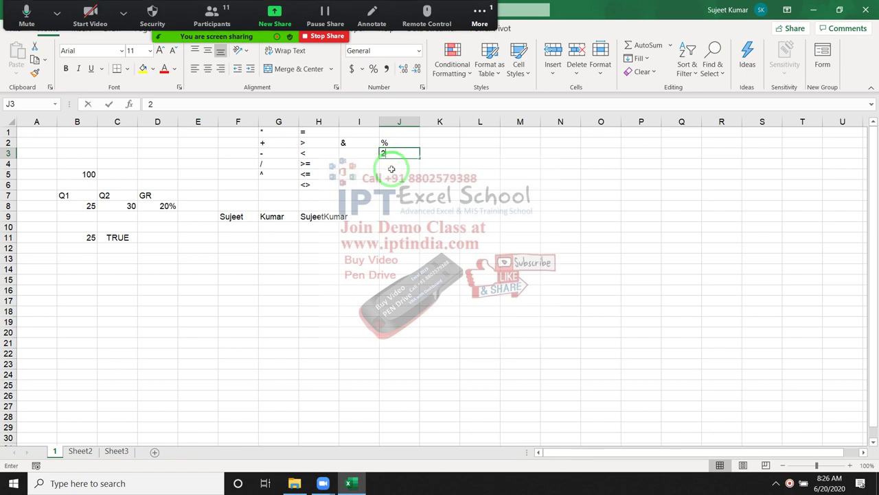
text(0%)
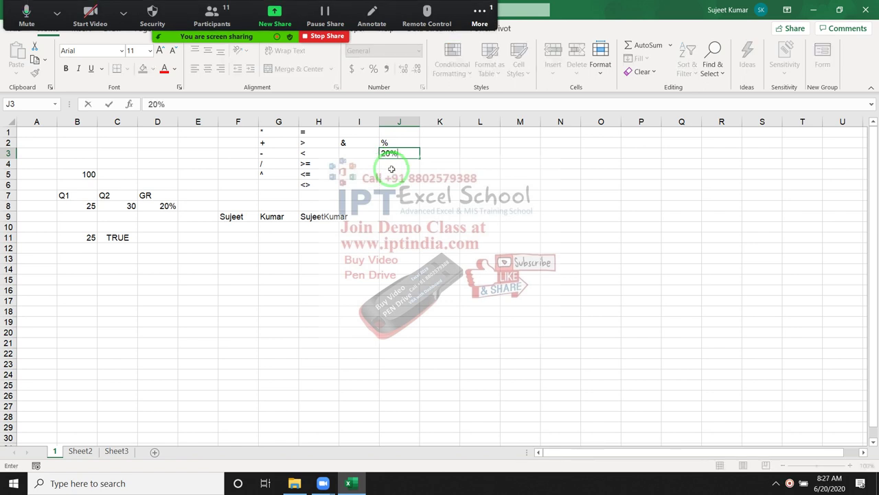
key(Return)
click(398, 153)
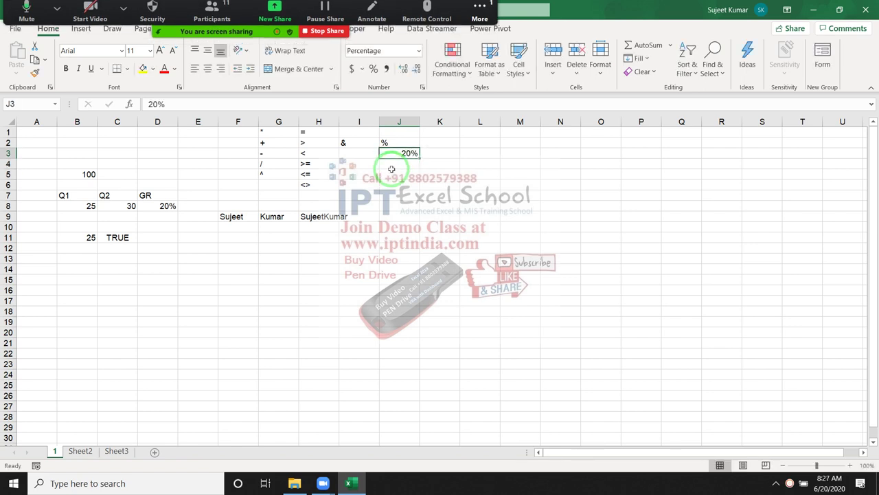
click(417, 51)
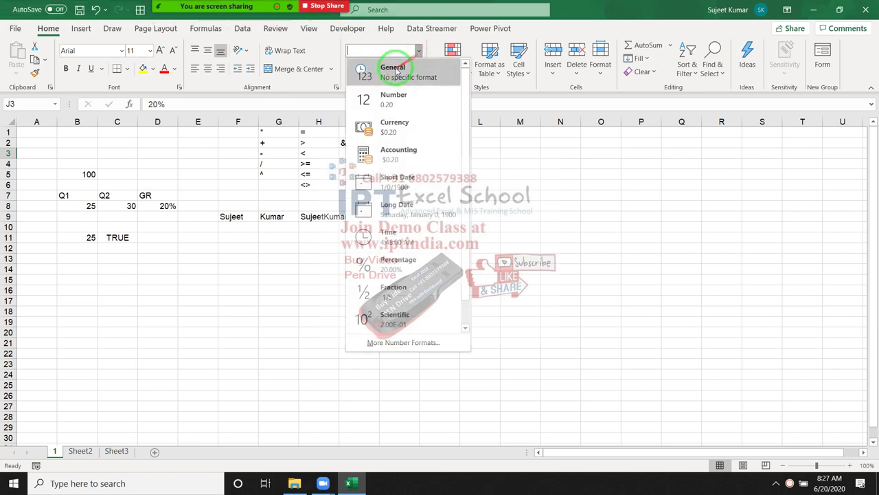
Switch J3's number format to General so it displays 0.2.
click(386, 72)
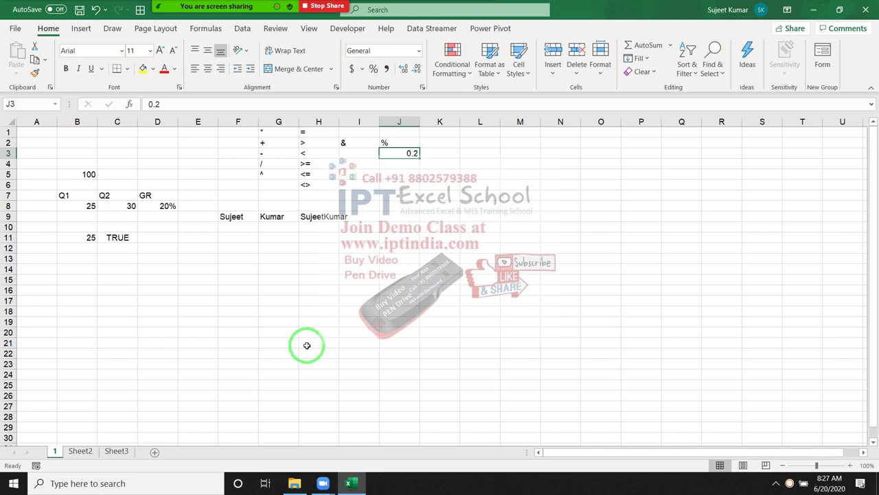
click(407, 281)
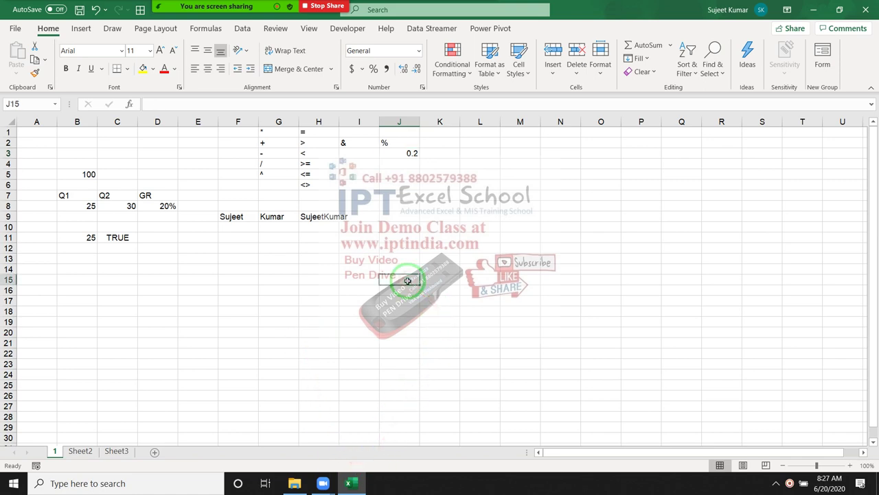